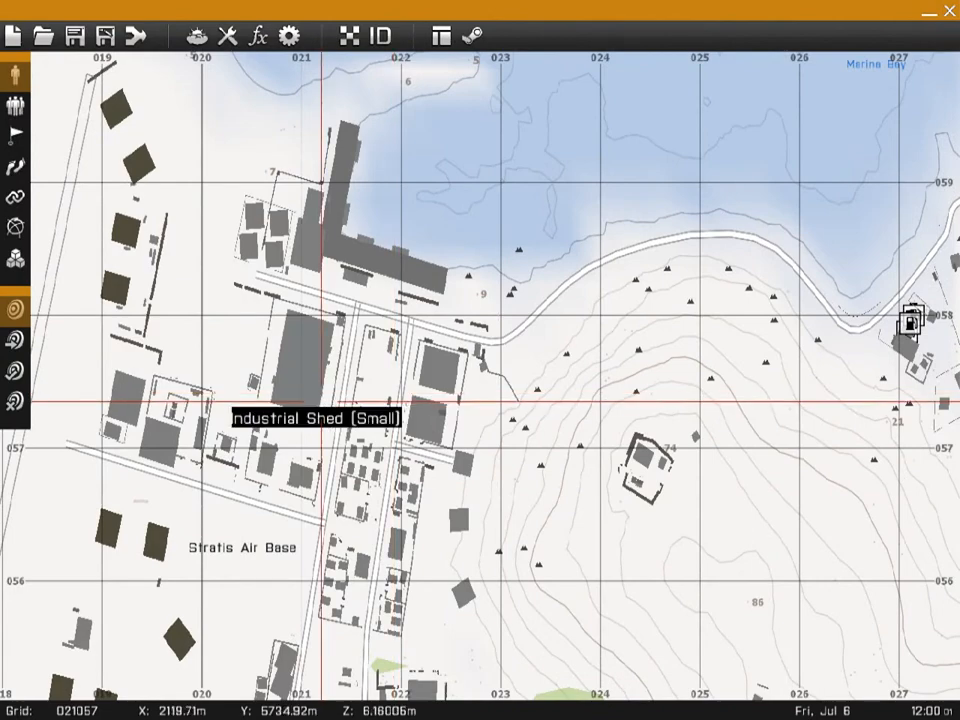
Start inserting a unit on the airfield beside Stratis Air Base and review its side options, choosing BLUFOR
{"action": "right_click_drag", "start_coordinate": [336, 426], "coordinate": [467, 323]}
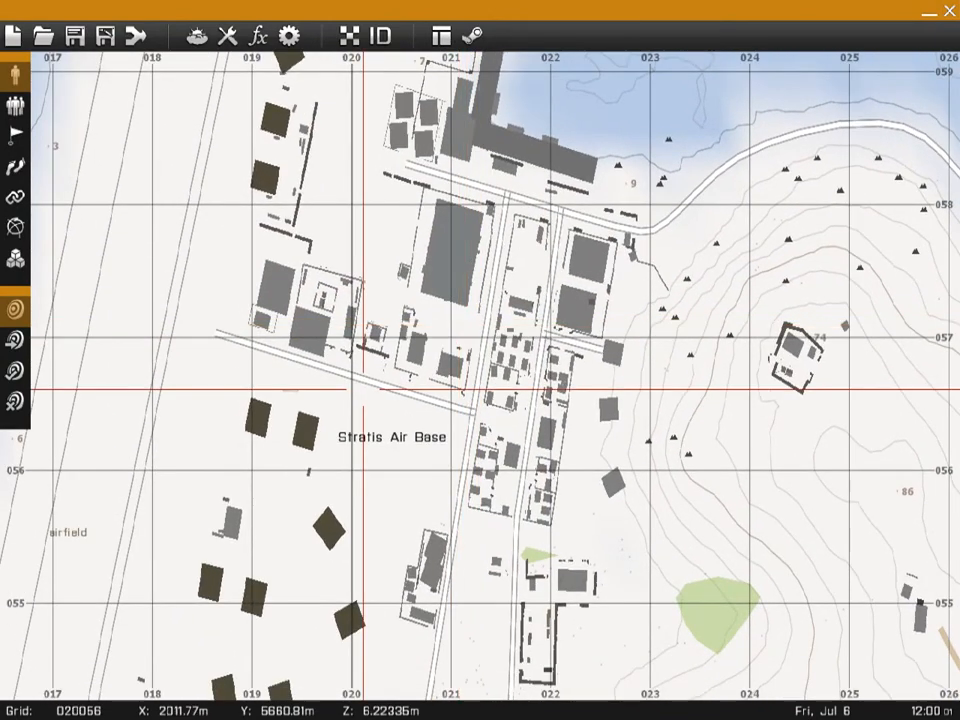
{"action": "right_click_drag", "start_coordinate": [349, 330], "coordinate": [395, 388]}
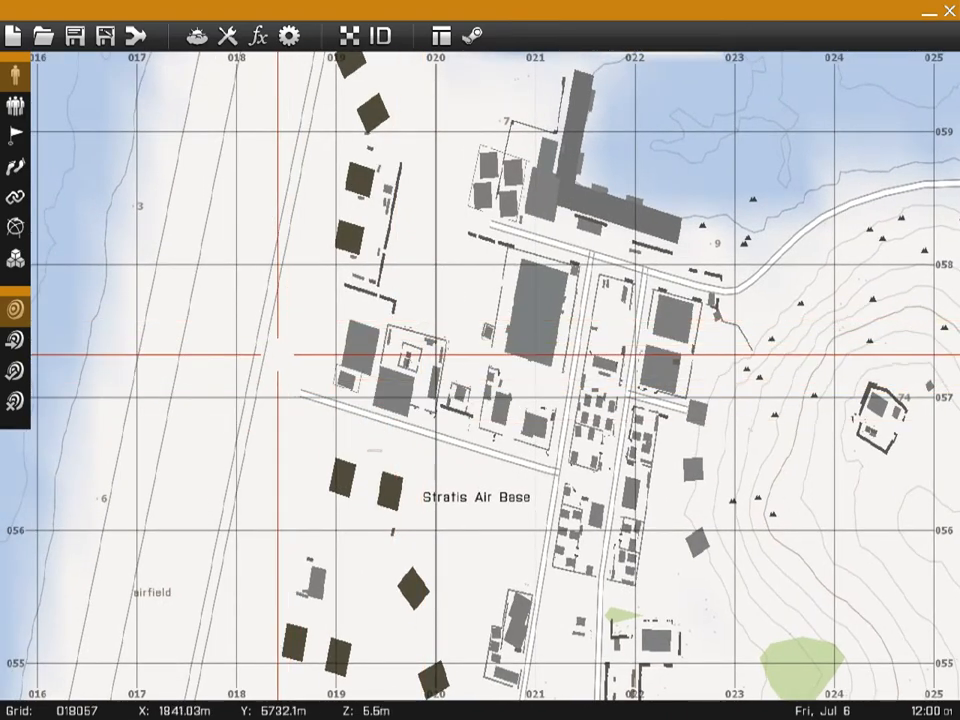
{"action": "double_click", "coordinate": [267, 356]}
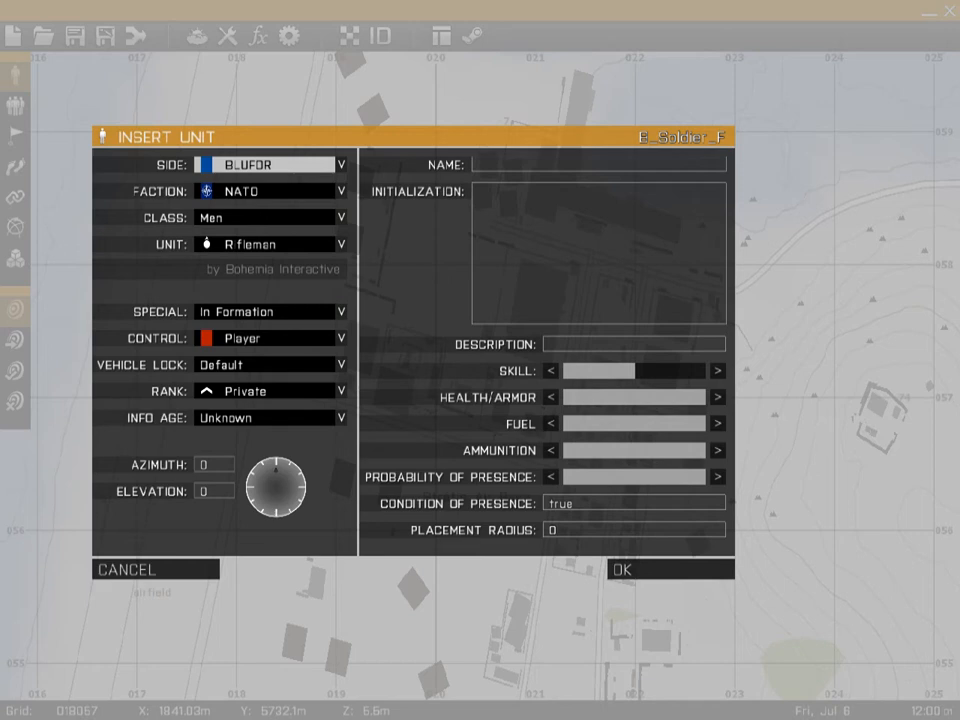
{"action": "left_click", "coordinate": [270, 164]}
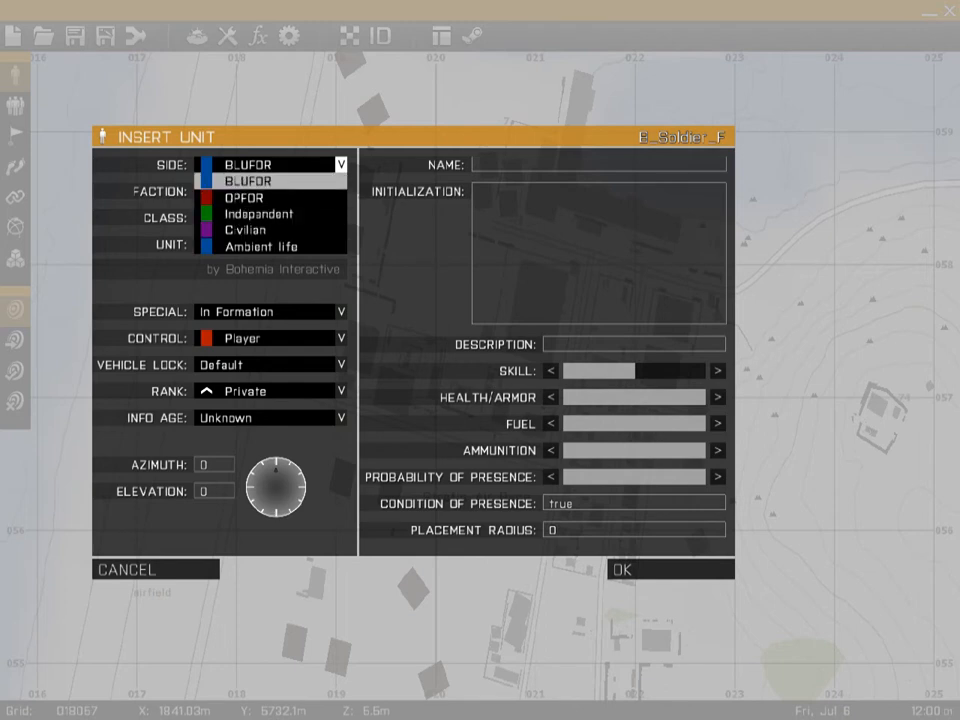
{"action": "left_click", "coordinate": [250, 180]}
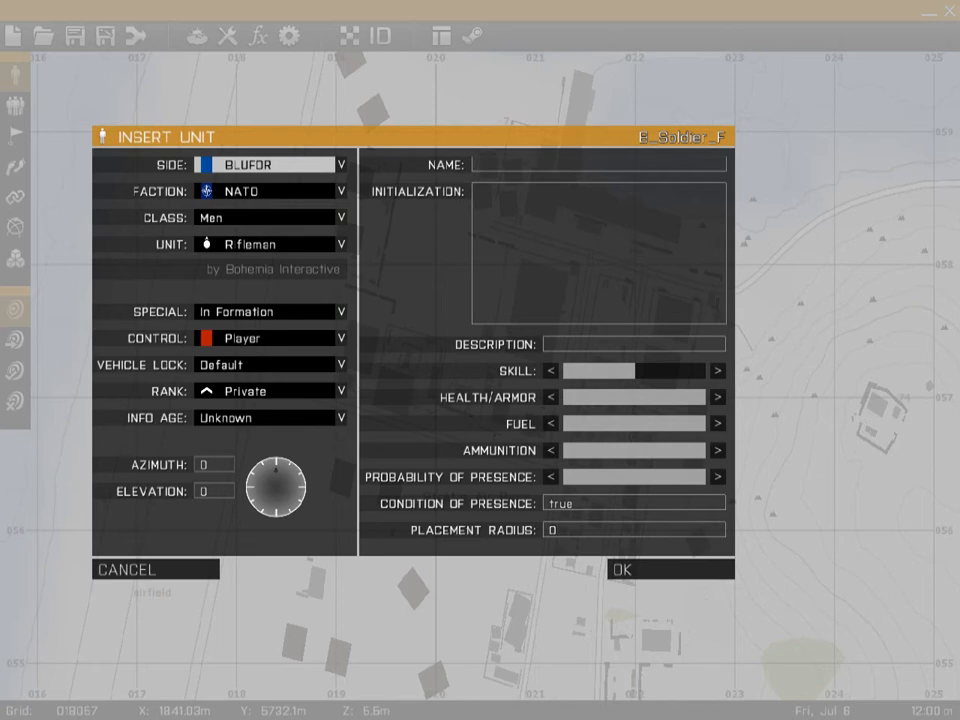
{"action": "left_click", "coordinate": [270, 165]}
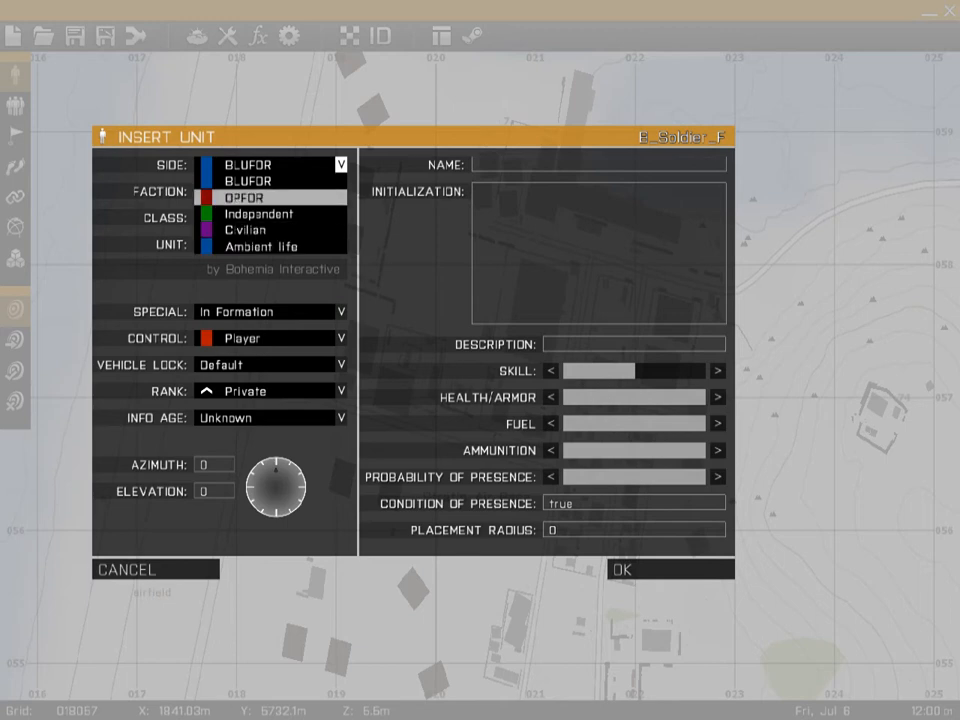
{"action": "left_click", "coordinate": [262, 181]}
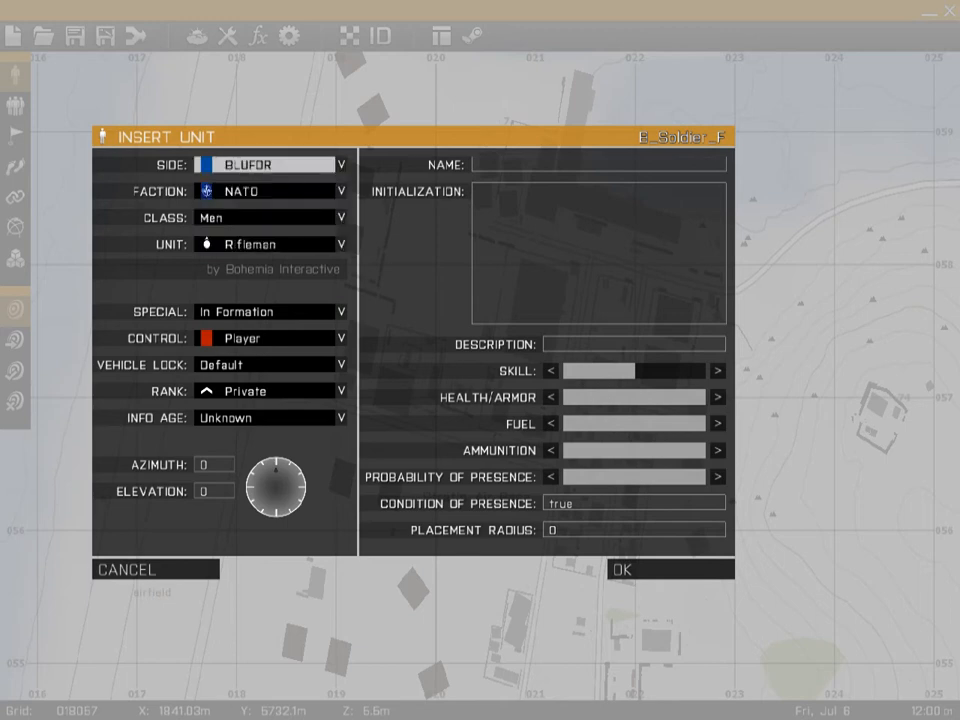
Review the factions available for the BLUFOR unit and choose NATO
{"action": "left_click", "coordinate": [341, 191]}
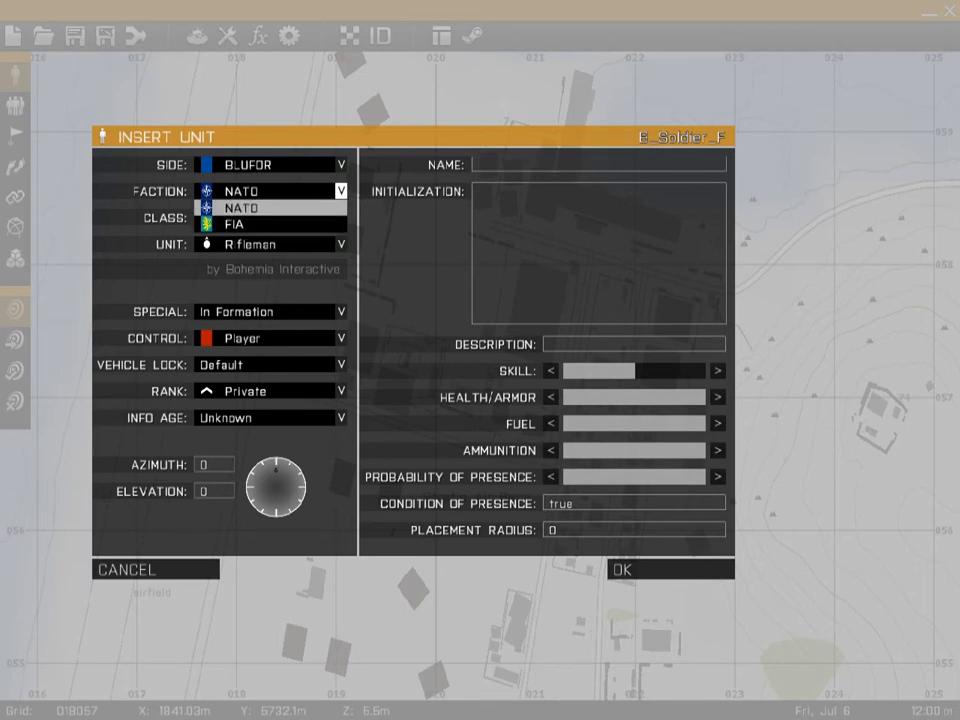
{"action": "left_click", "coordinate": [250, 208]}
{"action": "left_click", "coordinate": [268, 191]}
{"action": "left_click", "coordinate": [250, 208]}
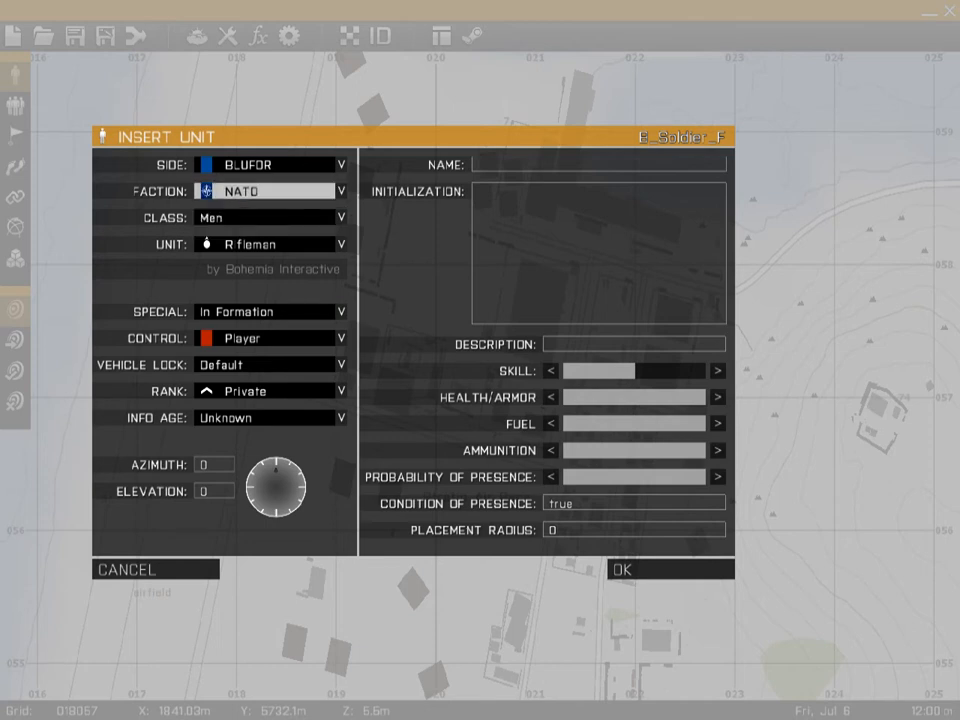
{"action": "left_click", "coordinate": [268, 191]}
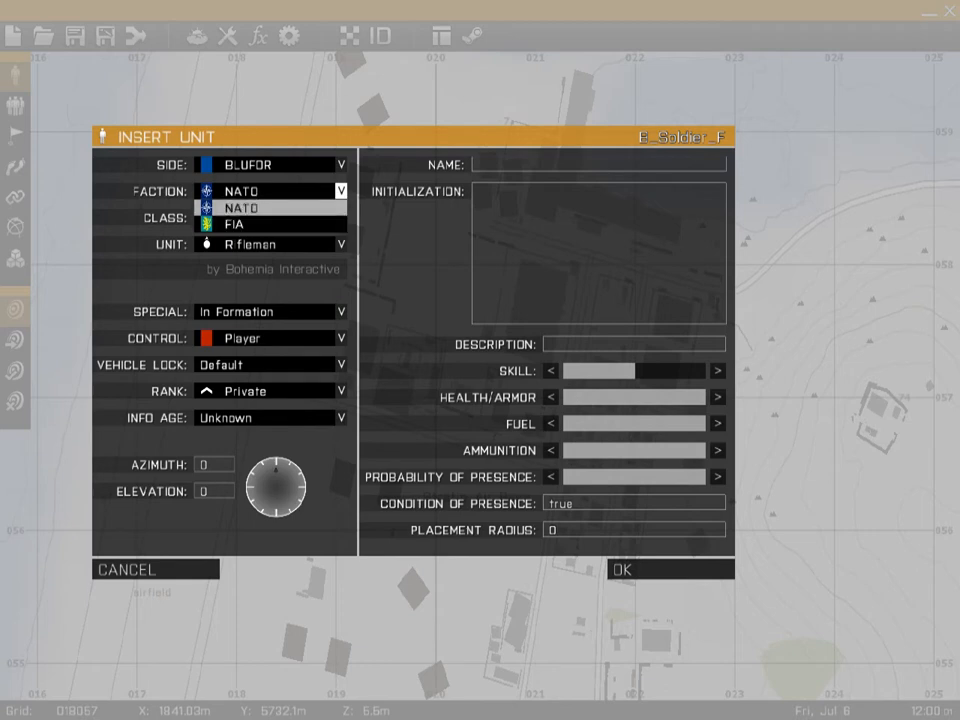
{"action": "left_click", "coordinate": [250, 208]}
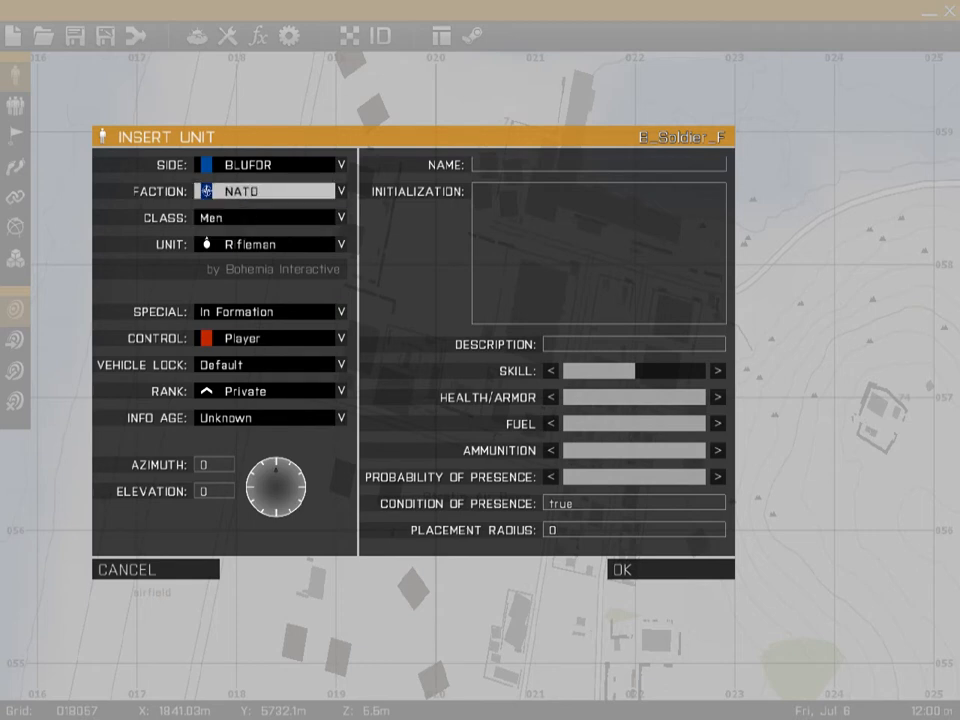
{"action": "left_click", "coordinate": [268, 191]}
{"action": "left_click", "coordinate": [262, 208]}
Examine the class options for the NATO unit and read through the unit types in the Men class
{"action": "left_click", "coordinate": [341, 217]}
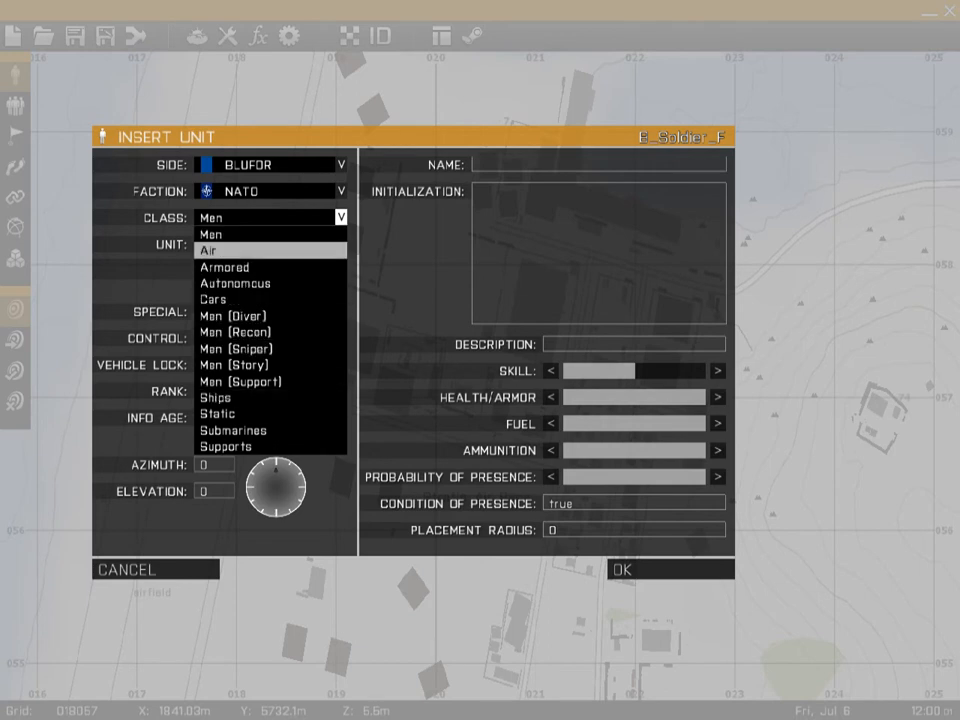
{"action": "left_click", "coordinate": [268, 234]}
{"action": "left_click", "coordinate": [268, 244]}
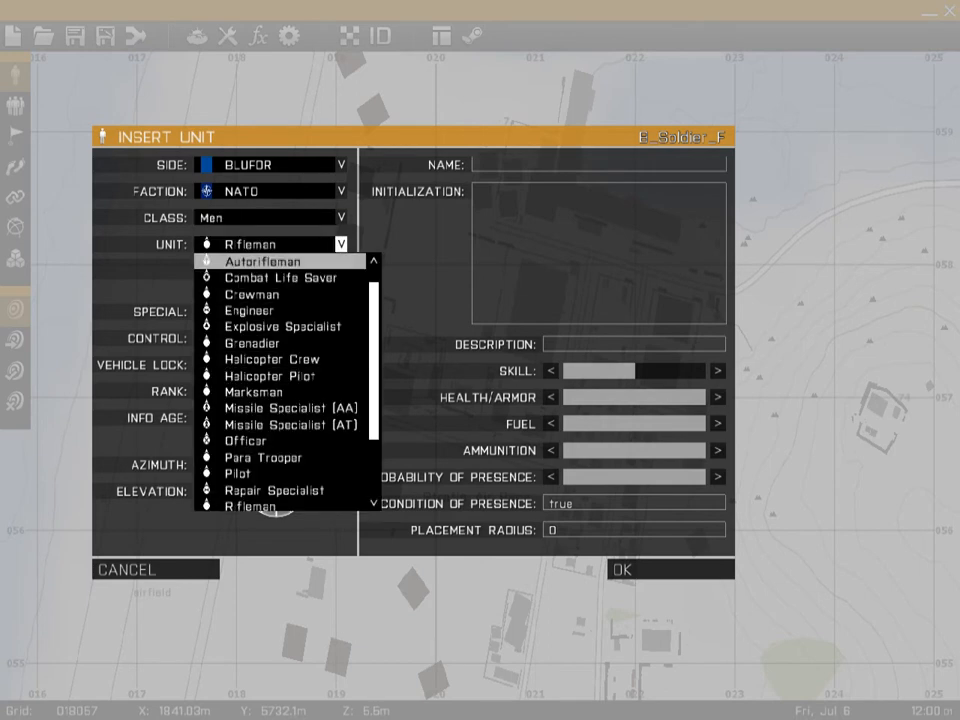
{"action": "scroll", "coordinate": [280, 278], "scroll_direction": "up", "scroll_amount": 1}
{"action": "scroll", "coordinate": [280, 278], "scroll_direction": "down", "scroll_amount": 8}
{"action": "scroll", "coordinate": [280, 390], "scroll_direction": "up", "scroll_amount": 4}
{"action": "scroll", "coordinate": [280, 440], "scroll_direction": "up", "scroll_amount": 3}
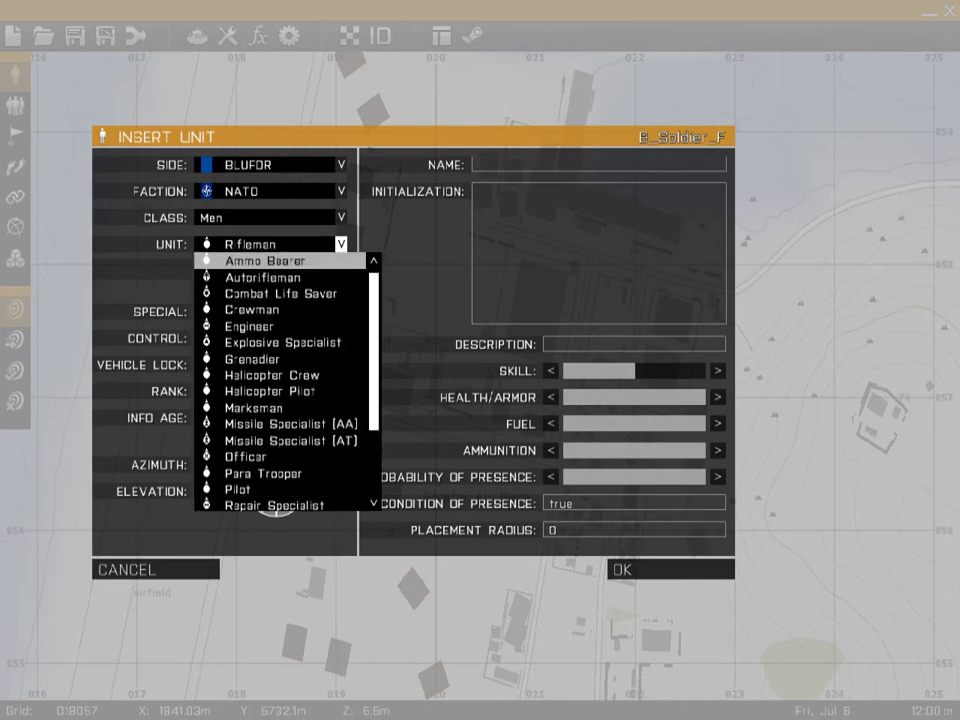
{"action": "left_click", "coordinate": [270, 244]}
Set the rifleman's special placement to None and its control to Player
{"action": "left_click", "coordinate": [270, 312]}
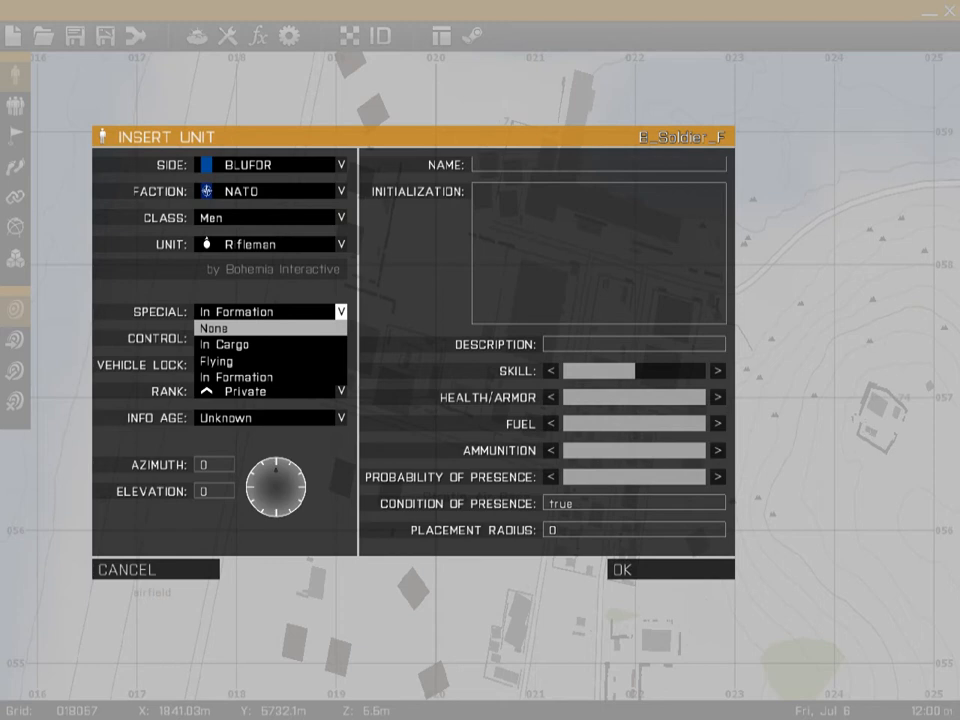
{"action": "left_click", "coordinate": [270, 327]}
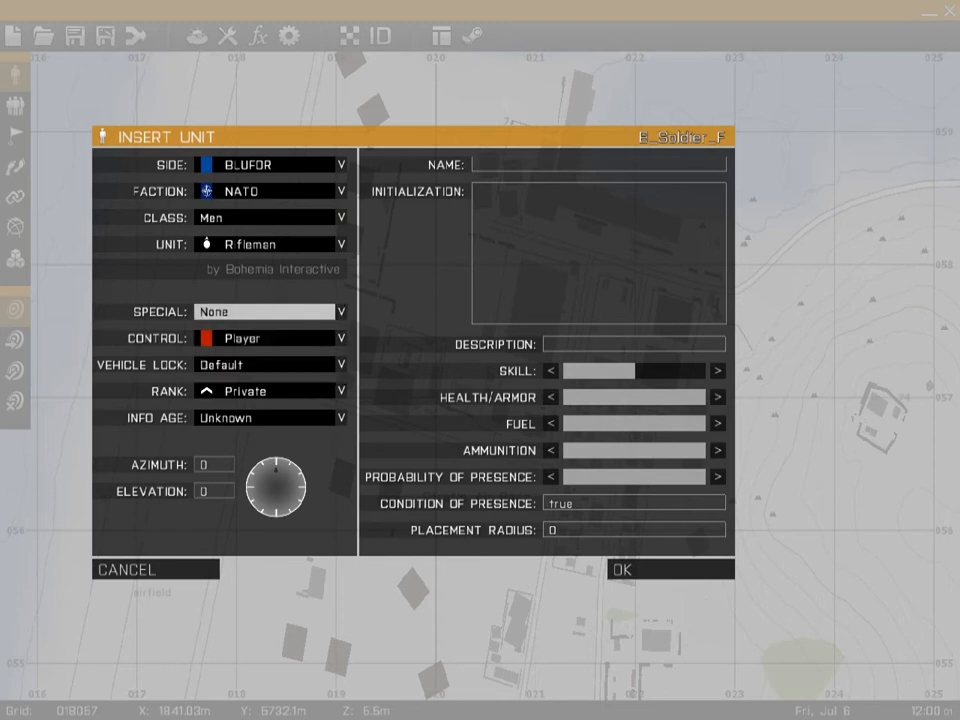
{"action": "left_click", "coordinate": [270, 338]}
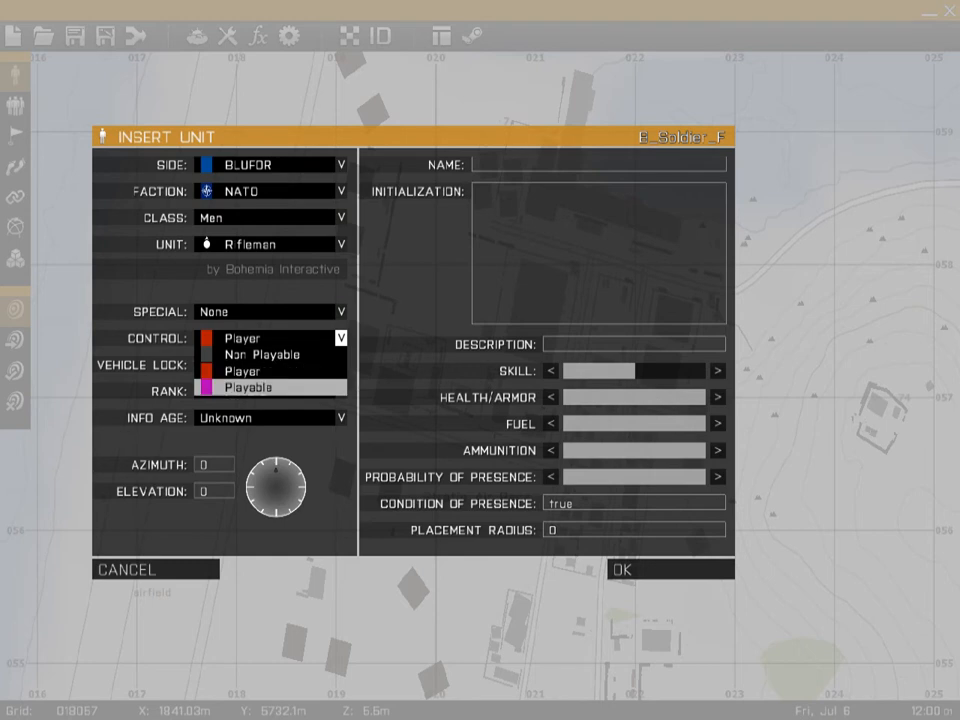
{"action": "left_click", "coordinate": [243, 371]}
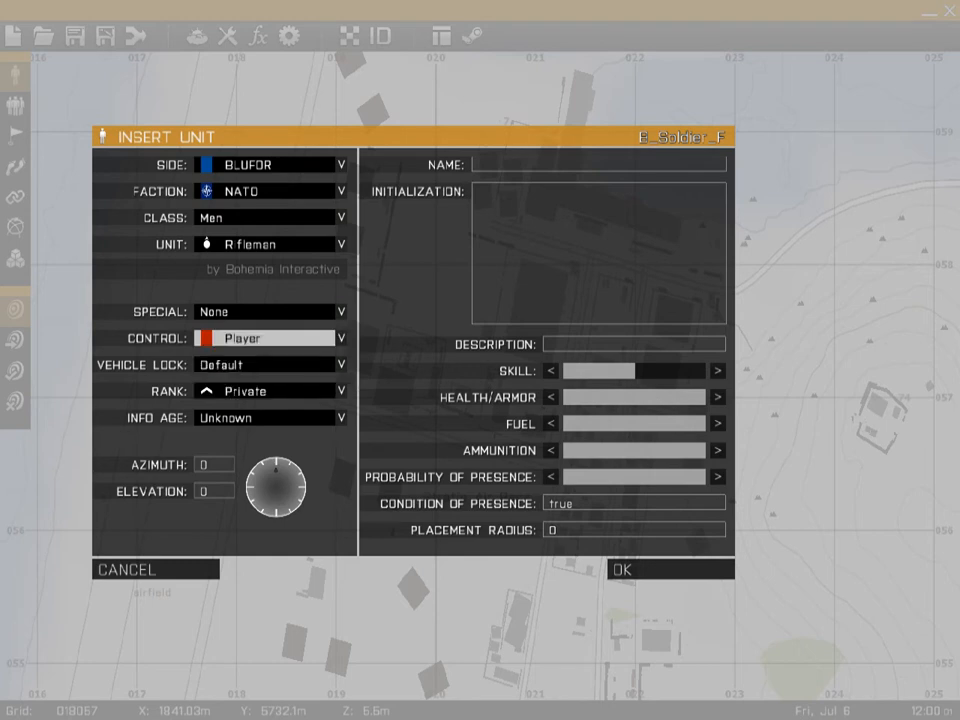
Try the vehicle lock options Locked and Locked (player), then set the lock to Unlocked
{"action": "left_click", "coordinate": [250, 365]}
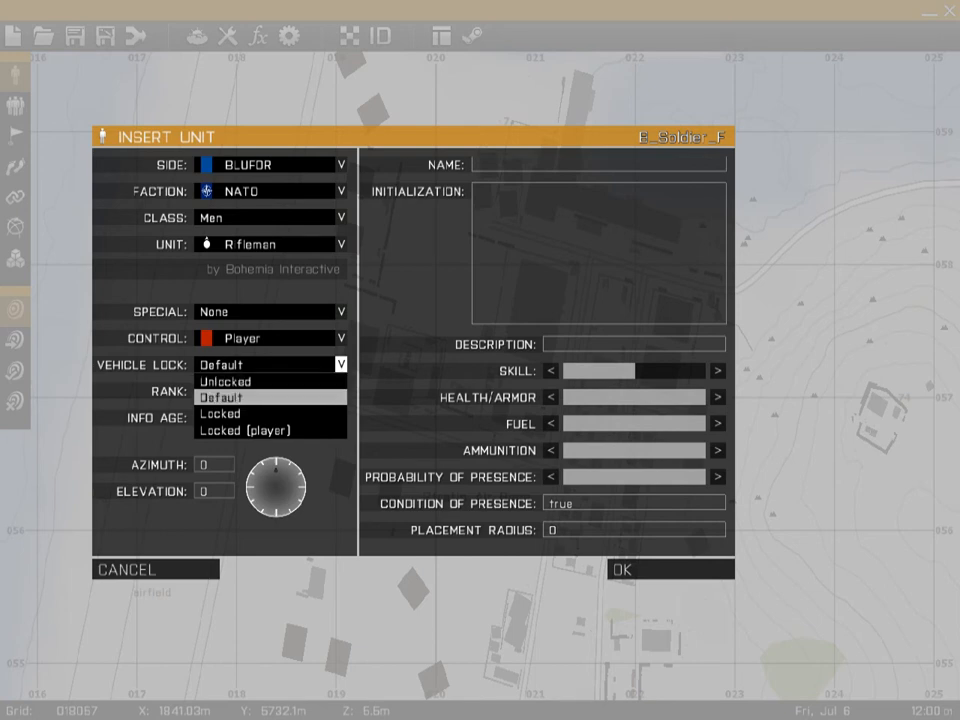
{"action": "left_click", "coordinate": [270, 414]}
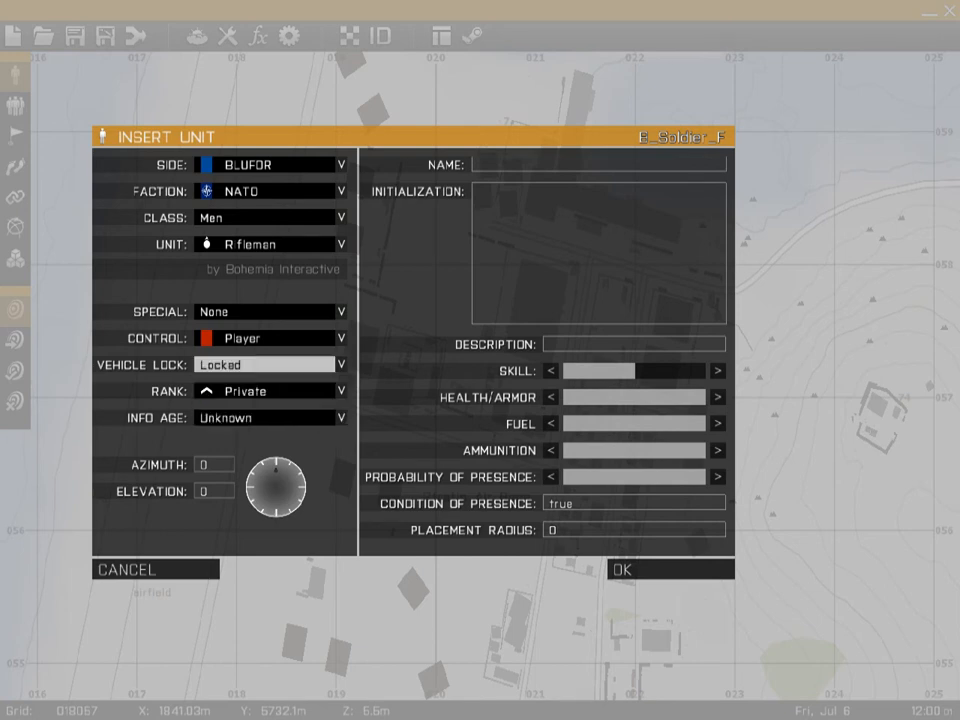
{"action": "left_click", "coordinate": [270, 365]}
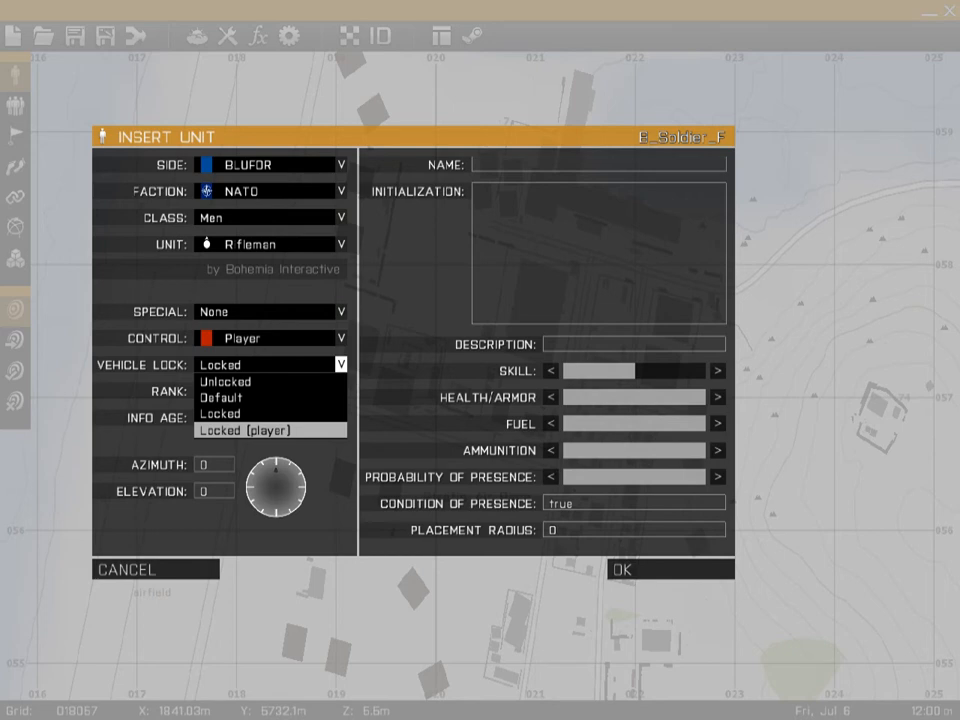
{"action": "left_click", "coordinate": [270, 430]}
{"action": "left_click", "coordinate": [270, 365]}
{"action": "left_click", "coordinate": [225, 381]}
Review the rank options with Private chosen, and cancel inserting the unit
{"action": "left_click", "coordinate": [270, 391]}
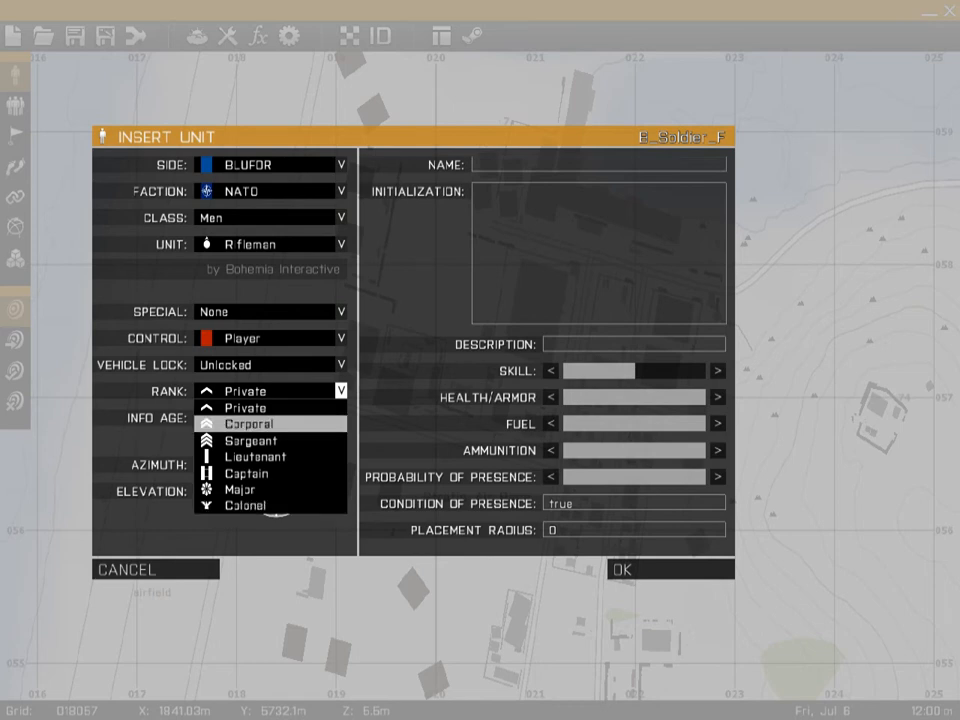
{"action": "left_click", "coordinate": [270, 407]}
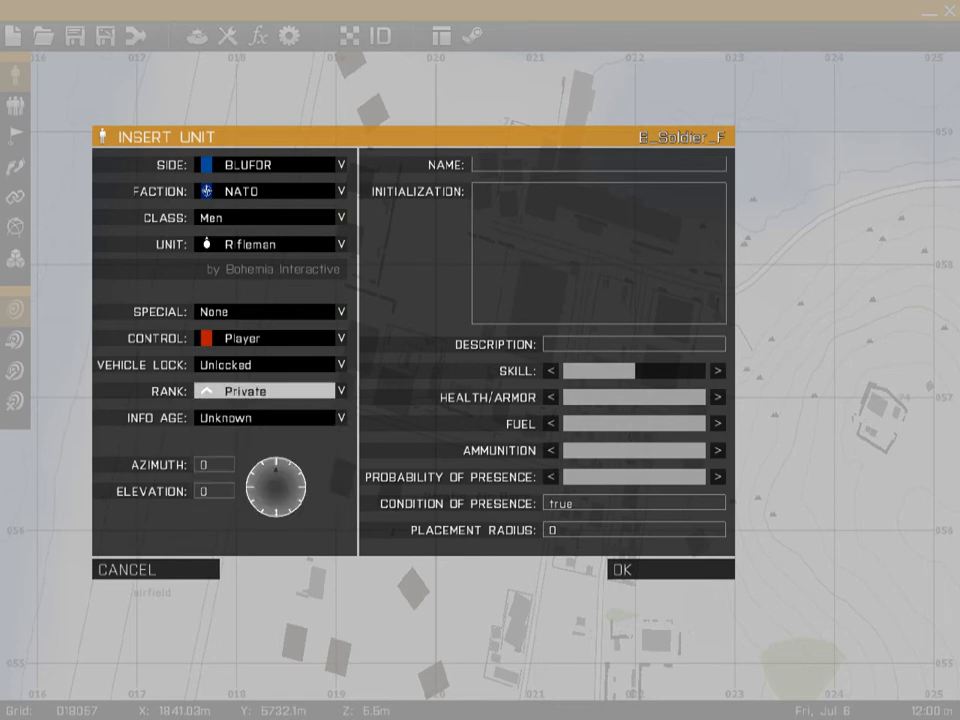
{"action": "left_click", "coordinate": [155, 569]}
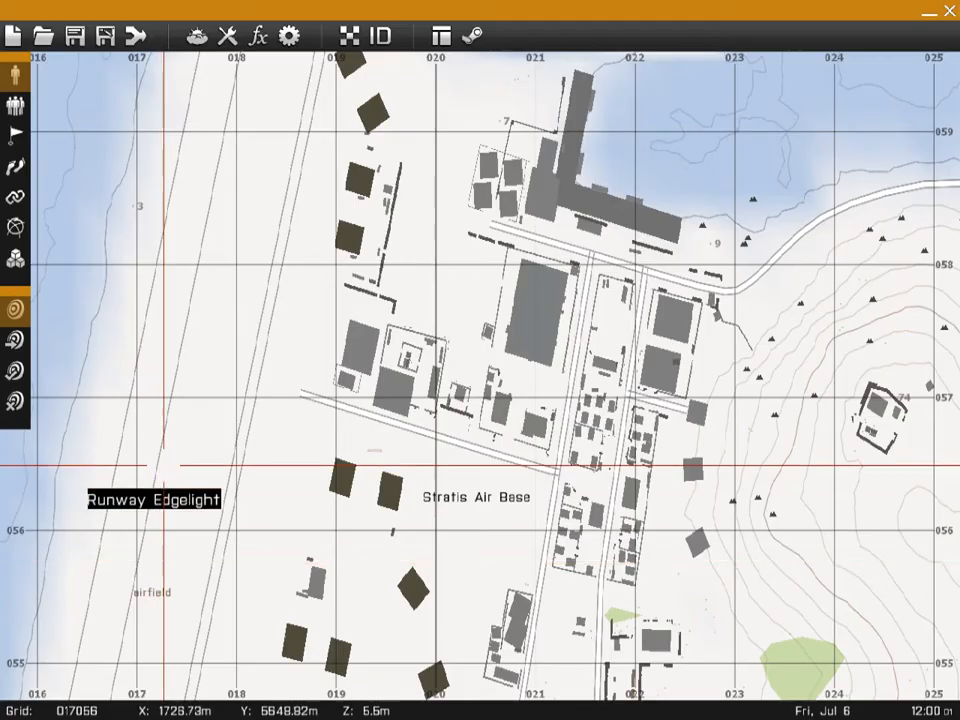
Place a player-controlled NATO rifleman on the airfield west of the base buildings, with two non-playable riflemen just south of it
{"action": "double_click", "coordinate": [303, 267]}
{"action": "left_click", "coordinate": [634, 569]}
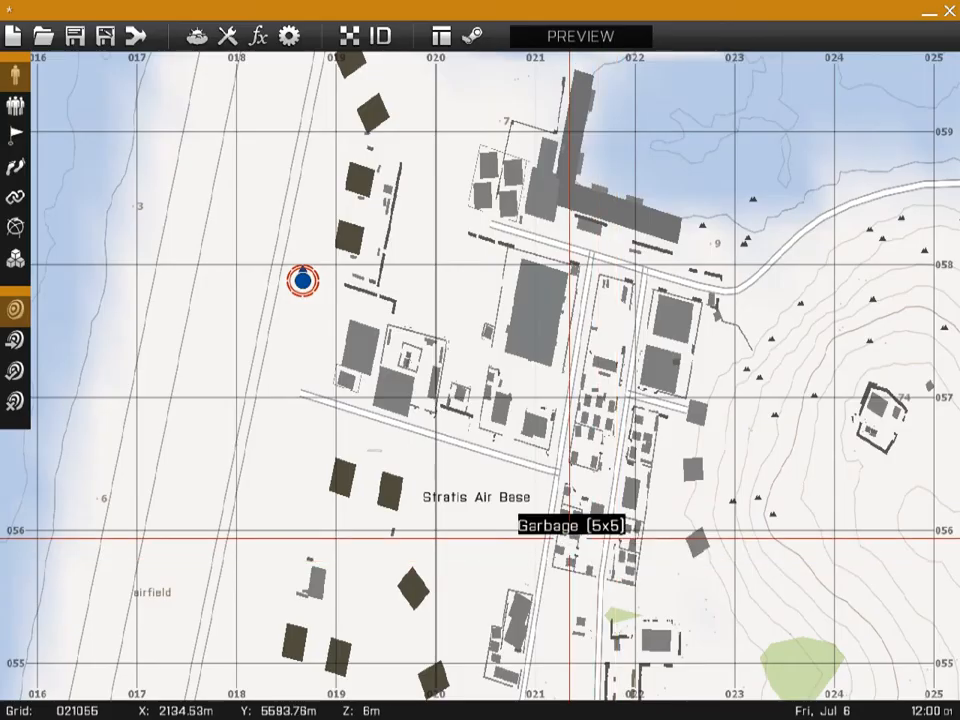
{"action": "double_click", "coordinate": [294, 328]}
{"action": "key", "text": "Return"}
{"action": "double_click", "coordinate": [294, 322]}
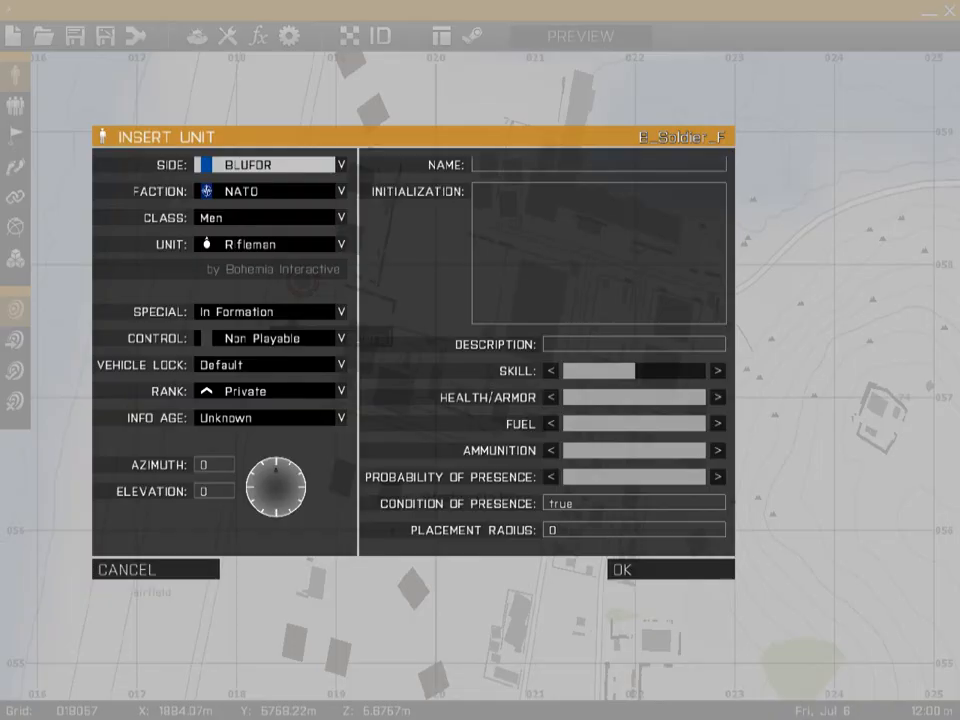
{"action": "key", "text": "Return"}
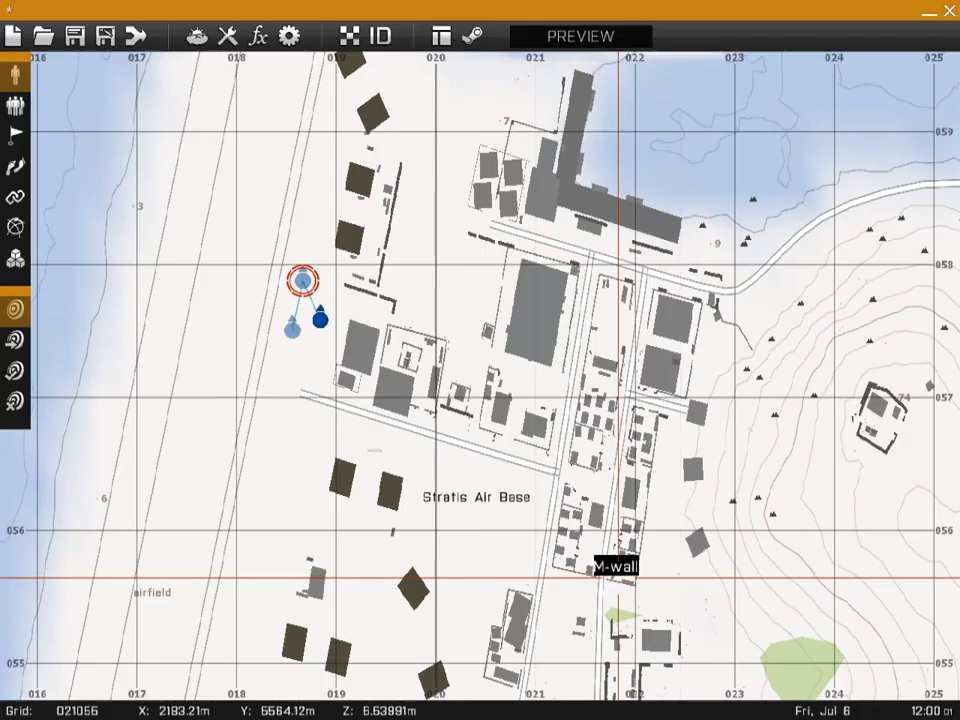
{"action": "scroll", "coordinate": [302, 320], "scroll_direction": "up", "scroll_amount": 5}
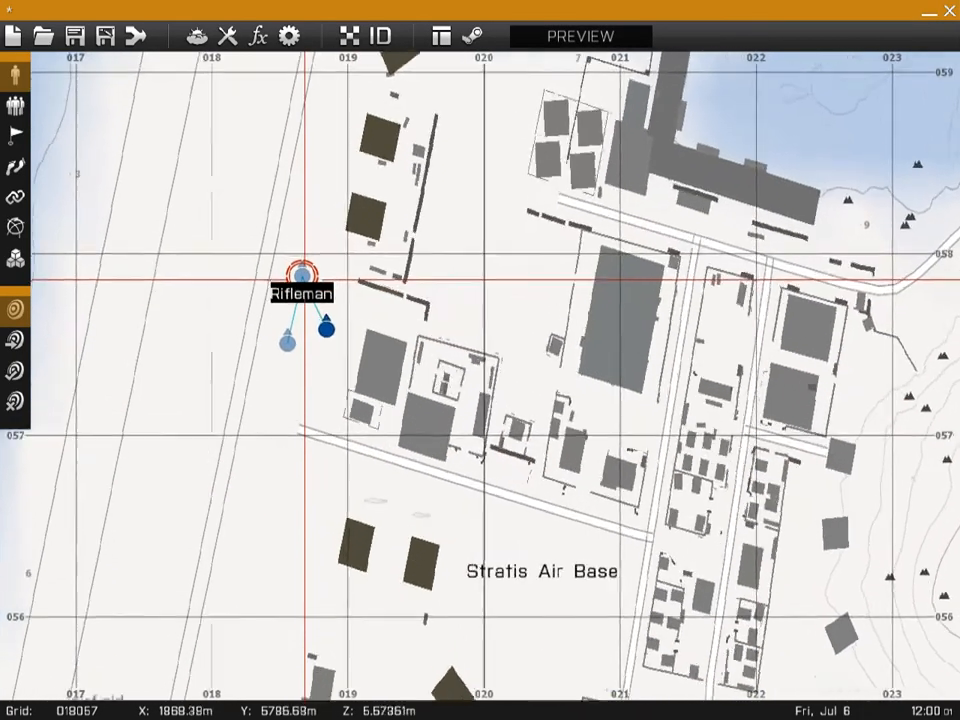
{"action": "scroll", "coordinate": [300, 270], "scroll_direction": "up", "scroll_amount": 5}
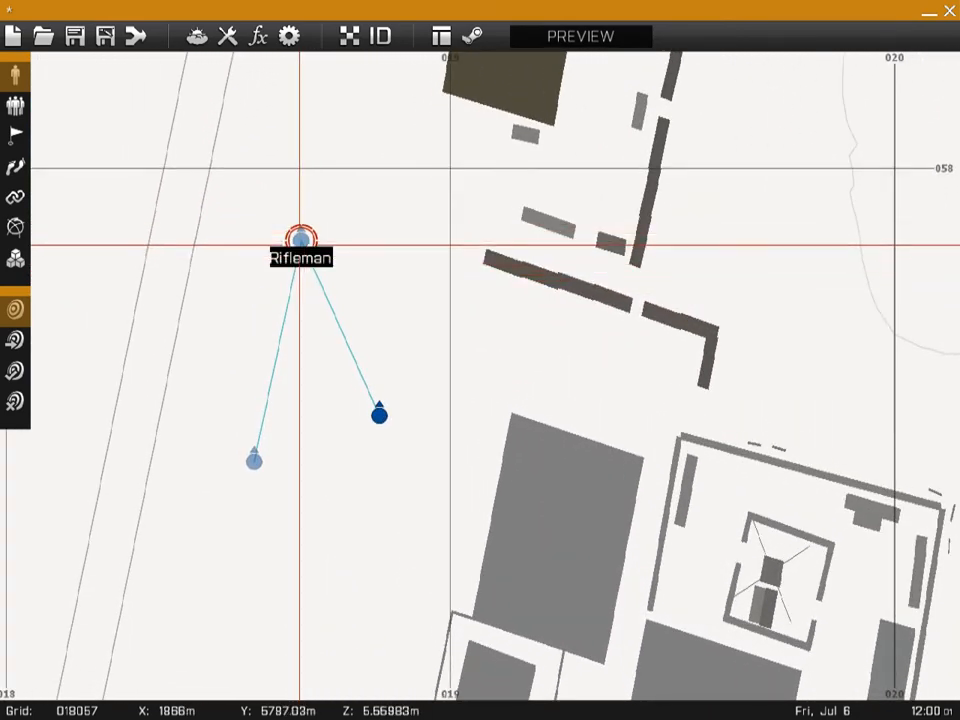
{"action": "left_click", "coordinate": [300, 240]}
{"action": "double_click", "coordinate": [300, 240]}
{"action": "key", "text": "Escape"}
Set the rank of the southwestern rifleman in the group to Corporal
{"action": "left_click", "coordinate": [252, 461]}
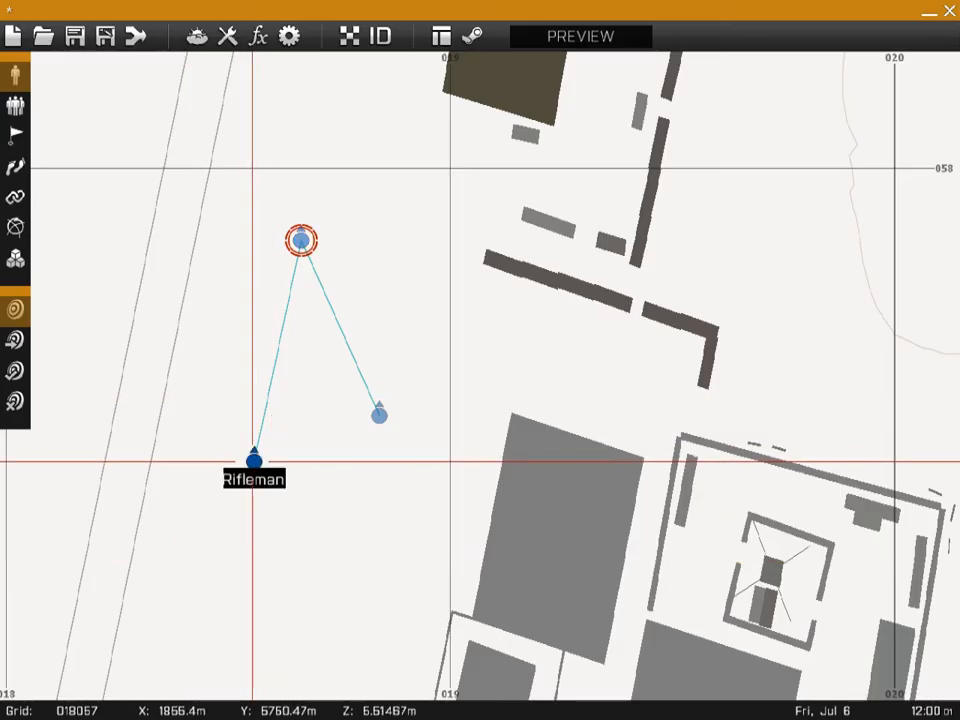
{"action": "double_click", "coordinate": [253, 460]}
{"action": "left_click", "coordinate": [268, 391]}
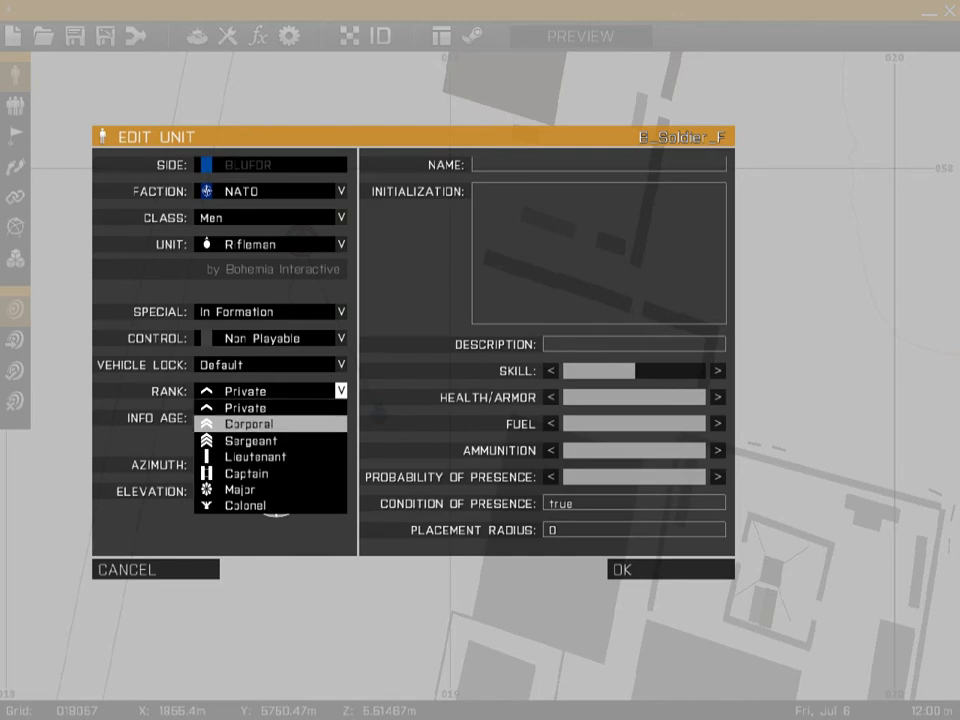
{"action": "left_click", "coordinate": [250, 424]}
{"action": "left_click", "coordinate": [622, 569]}
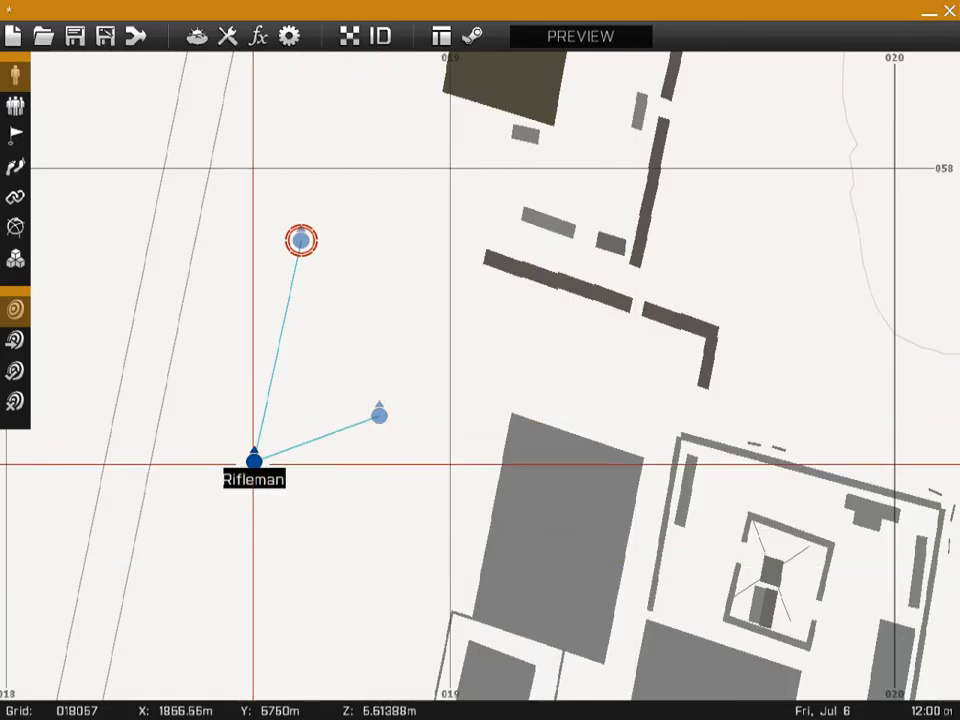
Set the rank of the southeastern rifleman in the group to Sergeant
{"action": "double_click", "coordinate": [378, 416]}
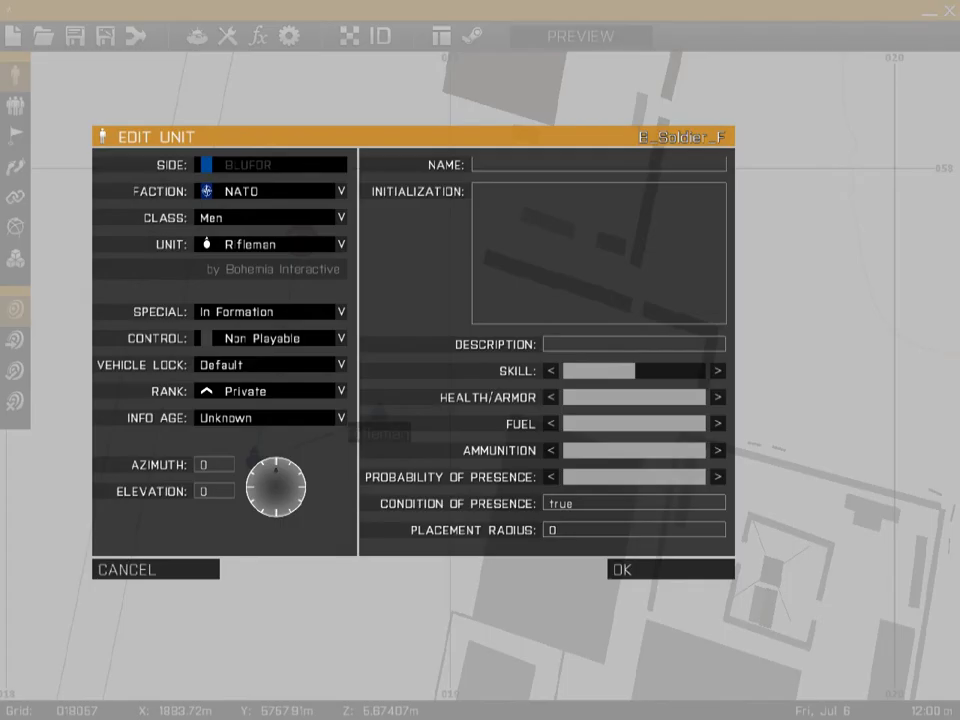
{"action": "left_click", "coordinate": [268, 391]}
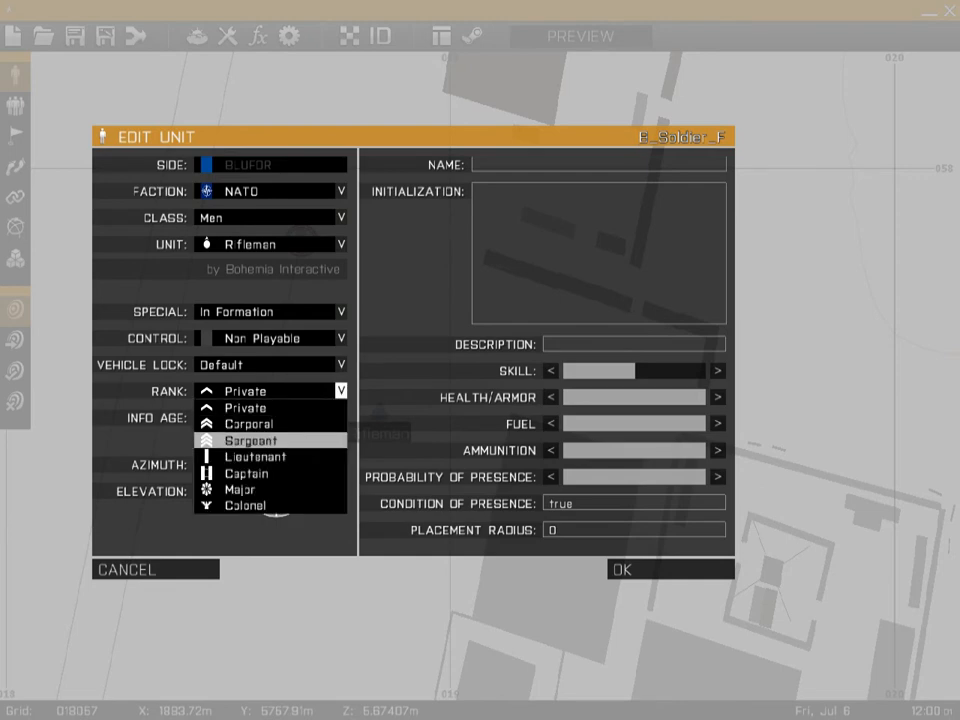
{"action": "left_click", "coordinate": [250, 437]}
{"action": "left_click", "coordinate": [622, 569]}
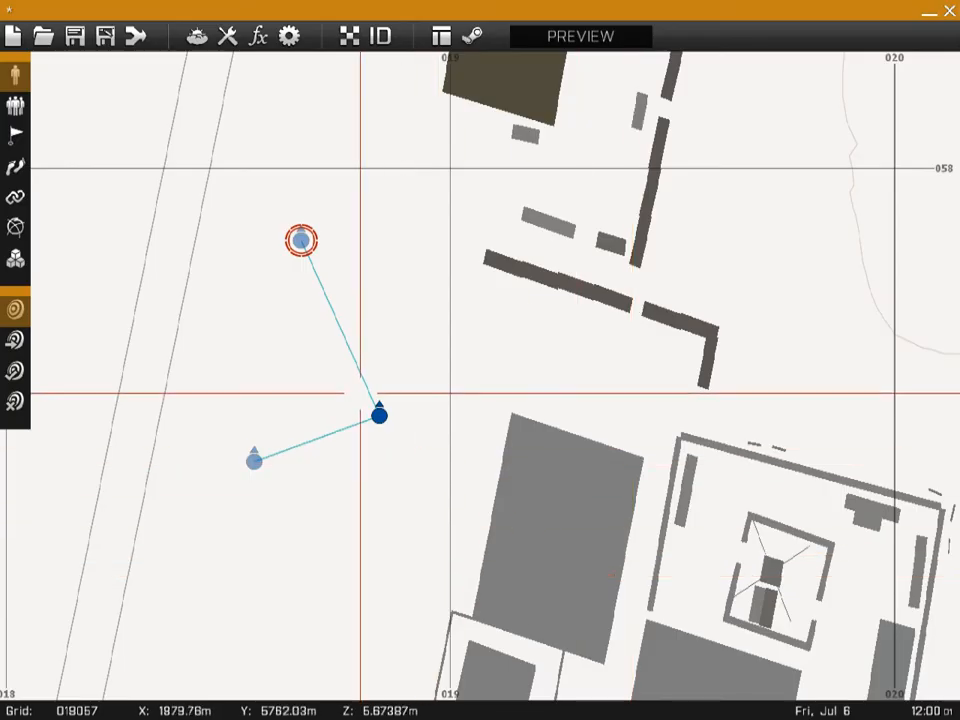
Set the rank of the player-controlled rifleman at the north of the group to Lieutenant
{"action": "double_click", "coordinate": [301, 240]}
{"action": "left_click", "coordinate": [268, 391]}
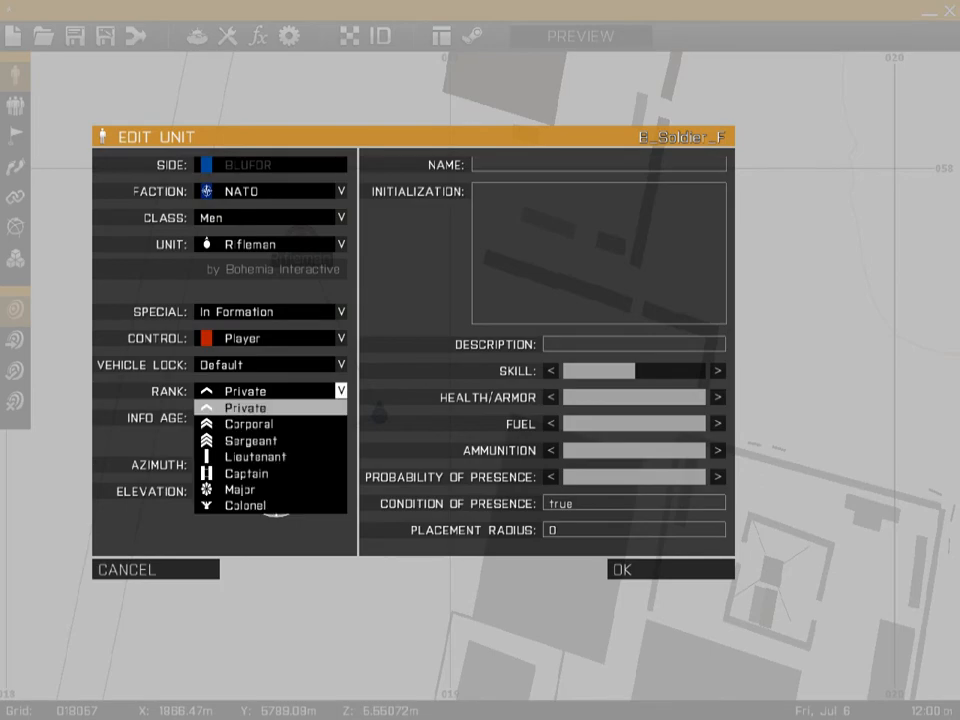
{"action": "left_click", "coordinate": [257, 454]}
{"action": "left_click", "coordinate": [622, 569]}
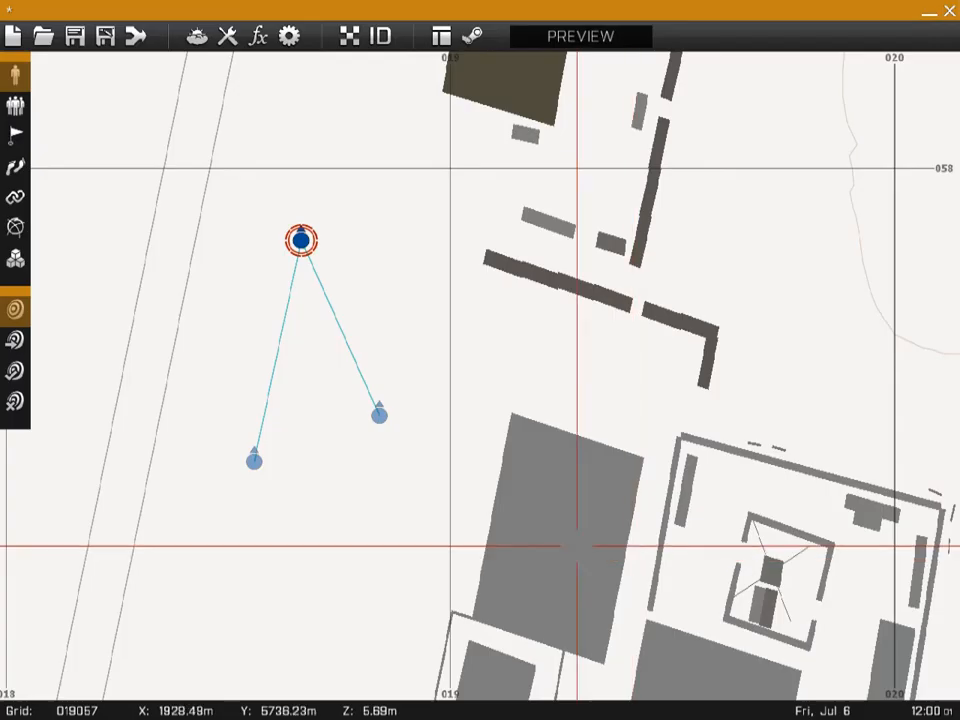
Set the rank of both non-playable riflemen, southwestern and southeastern, to Colonel
{"action": "double_click", "coordinate": [255, 458]}
{"action": "left_click", "coordinate": [268, 391]}
{"action": "left_click", "coordinate": [257, 506]}
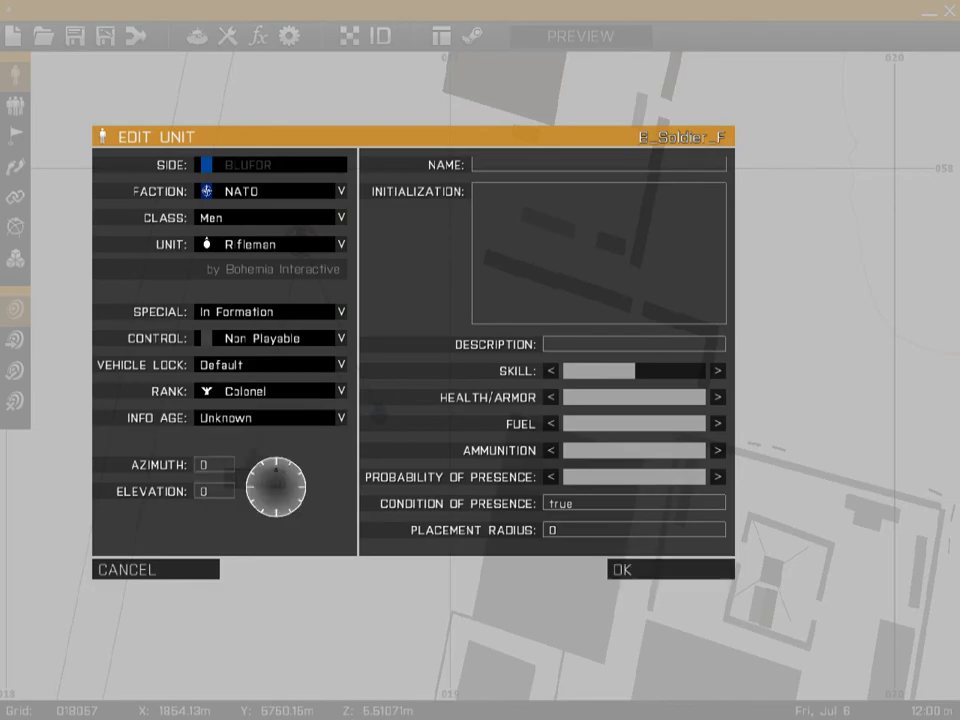
{"action": "left_click", "coordinate": [622, 569]}
{"action": "double_click", "coordinate": [378, 417]}
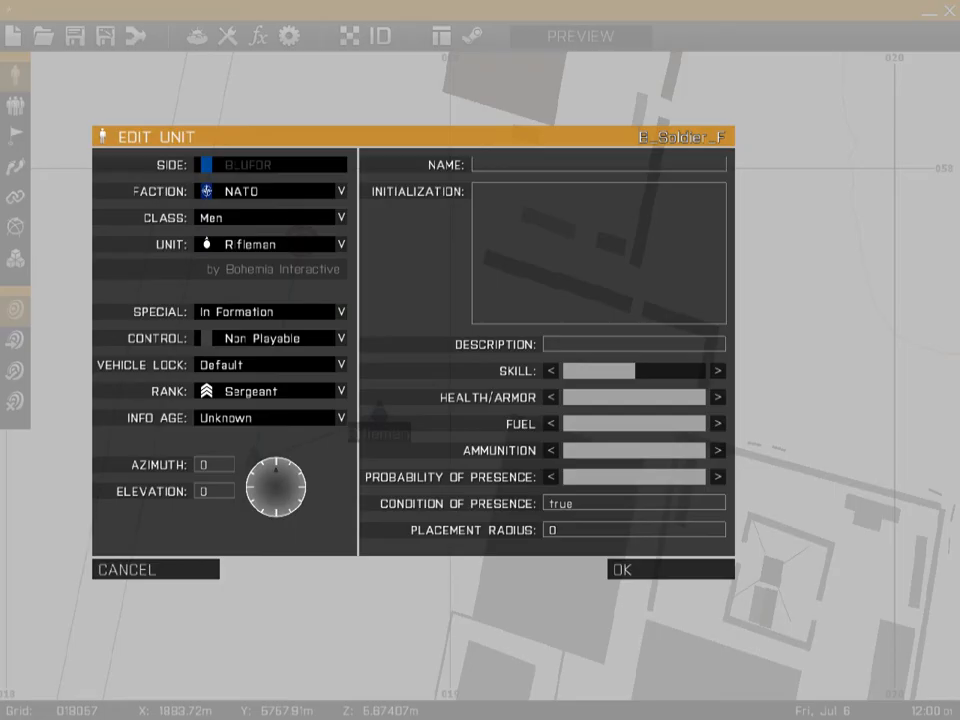
{"action": "left_click", "coordinate": [268, 391]}
{"action": "left_click", "coordinate": [257, 506]}
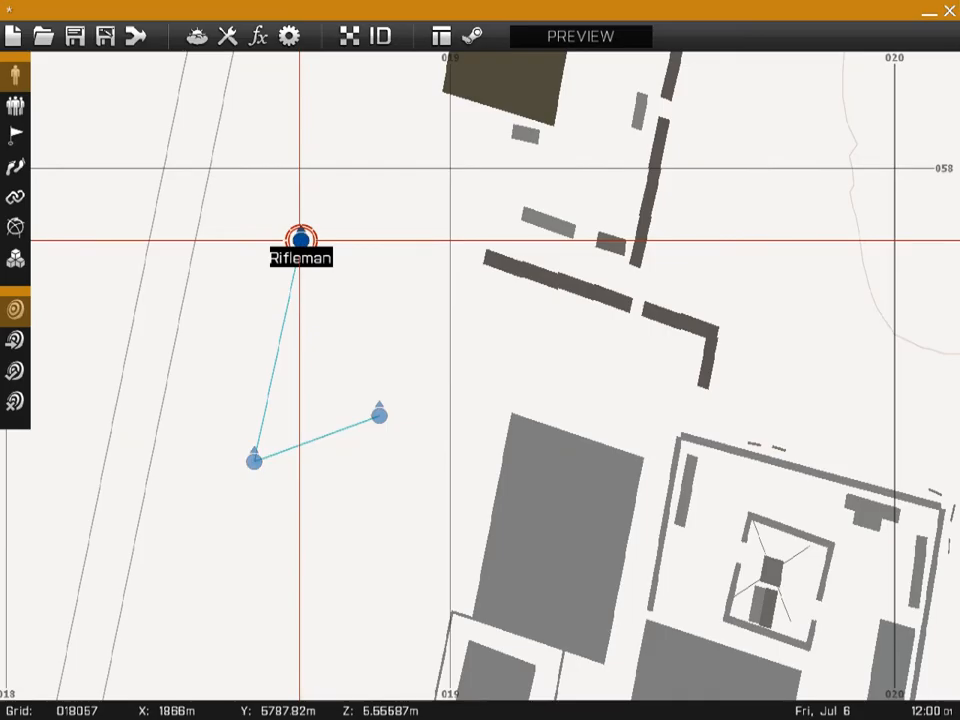
Set the rank of the player-controlled rifleman to Colonel
{"action": "double_click", "coordinate": [300, 238]}
{"action": "left_click", "coordinate": [270, 391]}
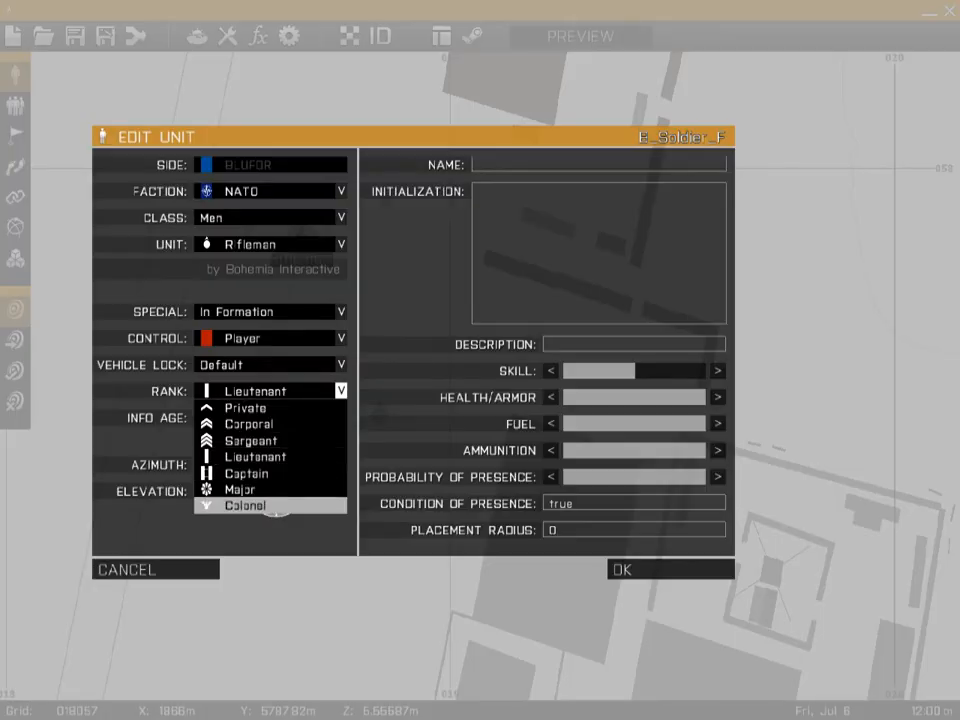
{"action": "left_click", "coordinate": [250, 505]}
{"action": "left_click", "coordinate": [650, 570]}
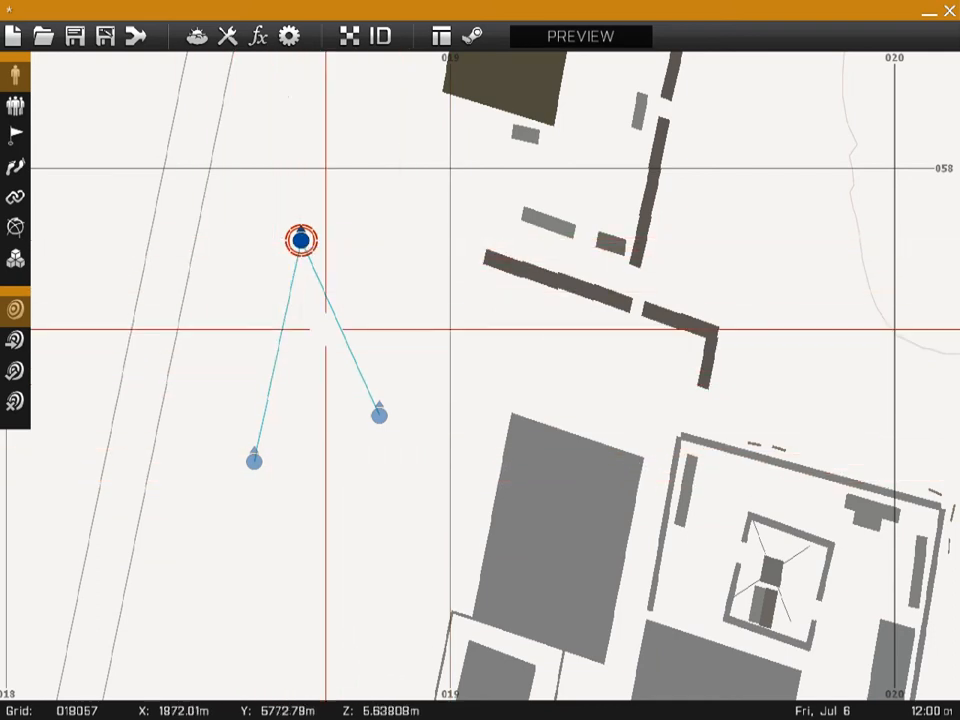
Delete the two non-playable riflemen south of the player-controlled rifleman
{"action": "left_click_drag", "start_coordinate": [405, 461], "coordinate": [174, 186]}
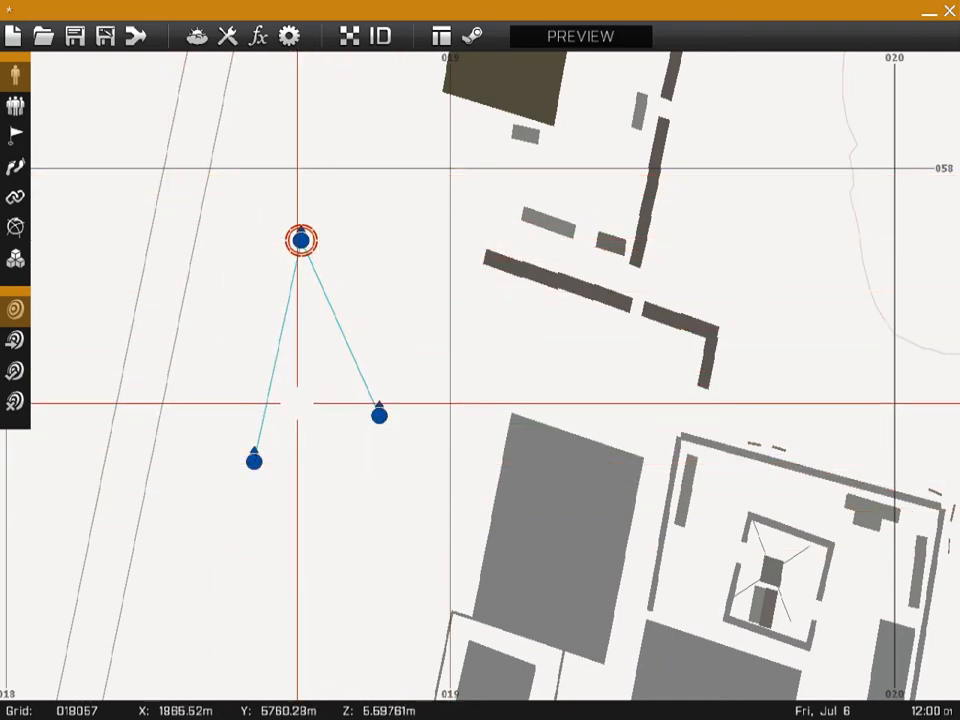
{"action": "key", "text": "Delete"}
{"action": "key", "text": "Delete"}
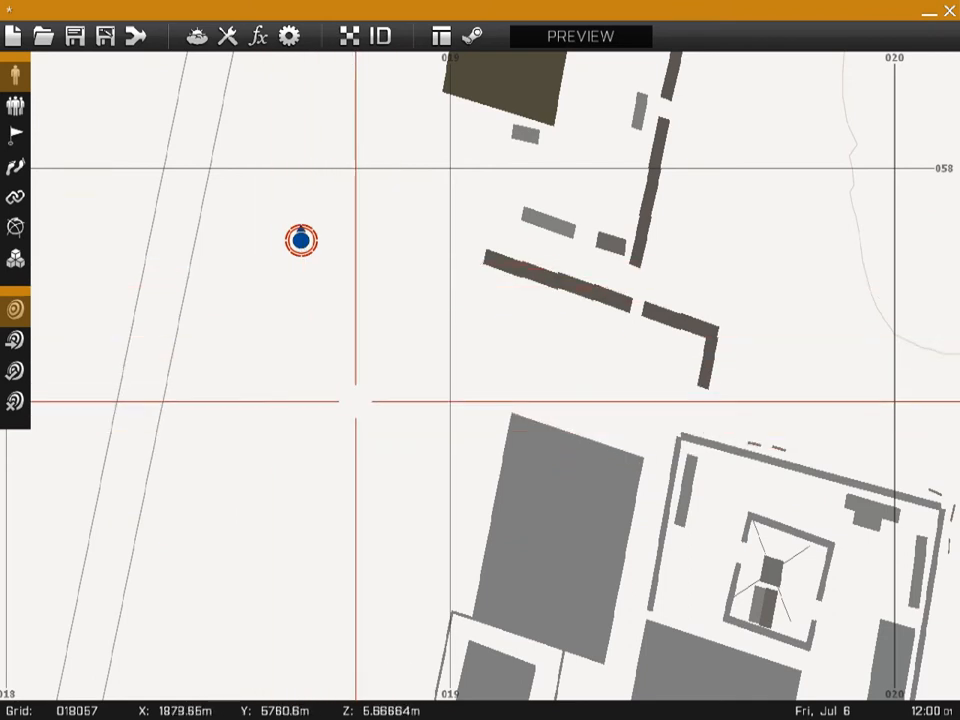
Review the info age options of the player-controlled rifleman, from Actual to Unknown
{"action": "double_click", "coordinate": [300, 238]}
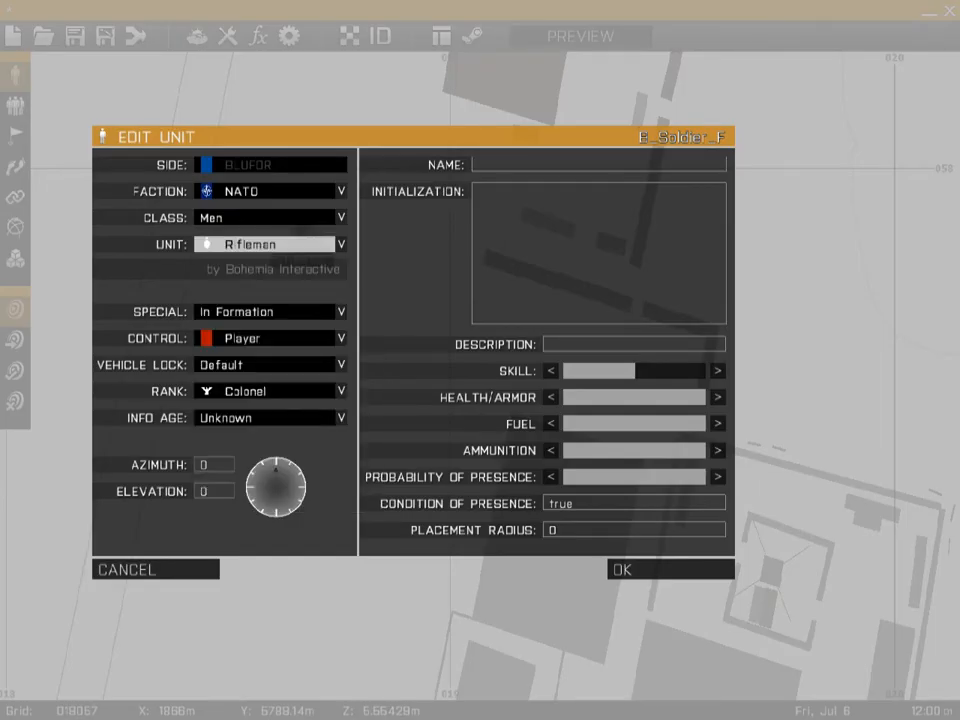
{"action": "left_click", "coordinate": [270, 418]}
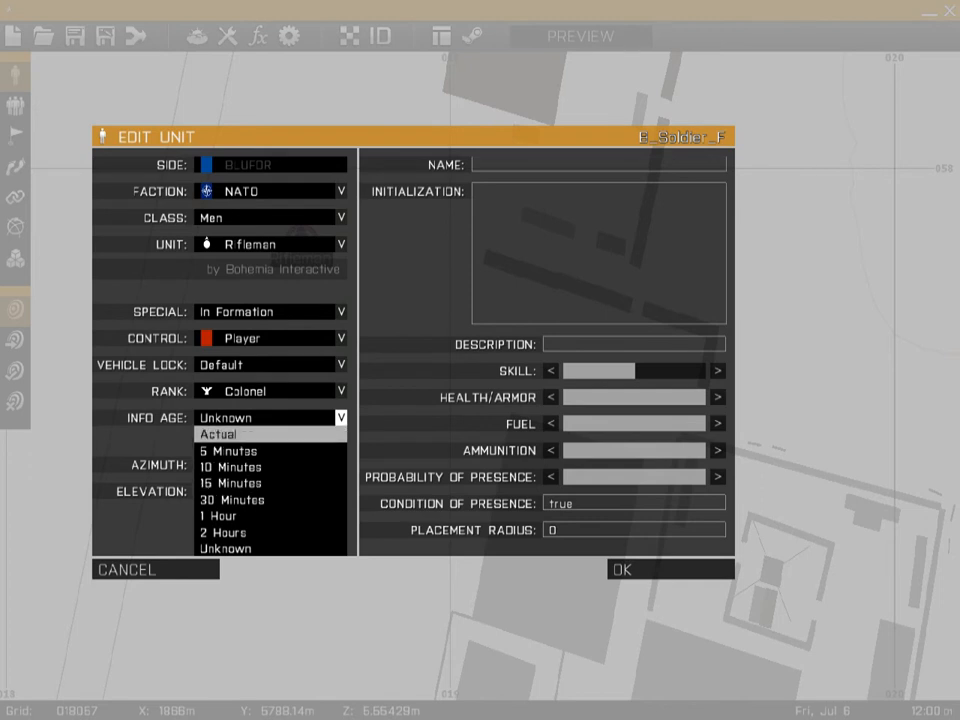
{"action": "left_click", "coordinate": [270, 418]}
{"action": "left_click", "coordinate": [270, 418]}
{"action": "left_click", "coordinate": [270, 418]}
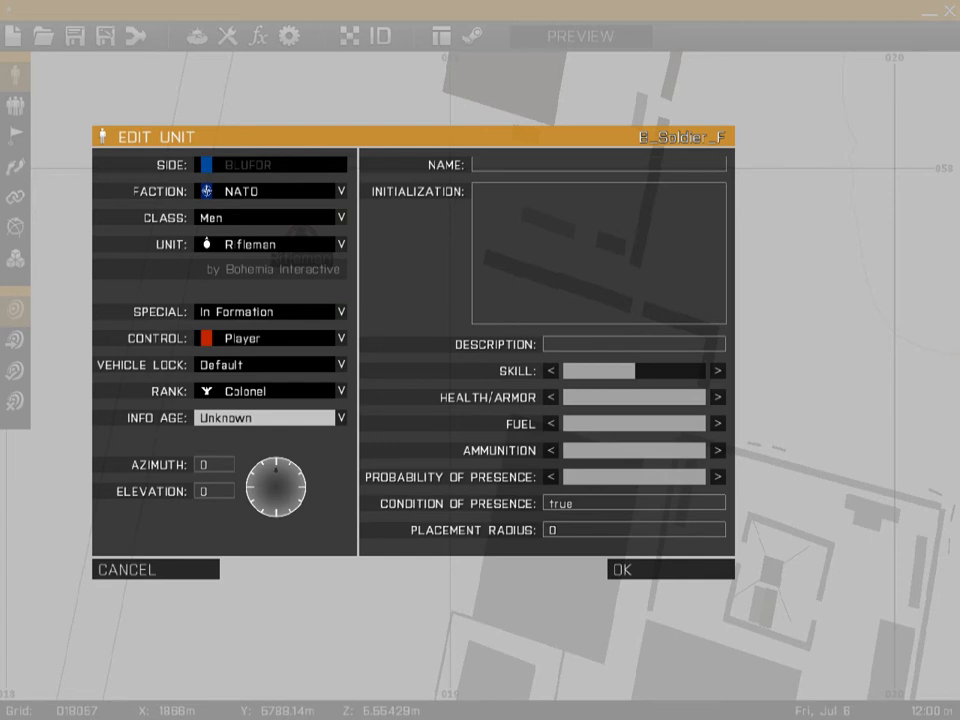
Try several azimuth values up to 360 for the rifleman, and cancel the edit
{"action": "left_click", "coordinate": [204, 465]}
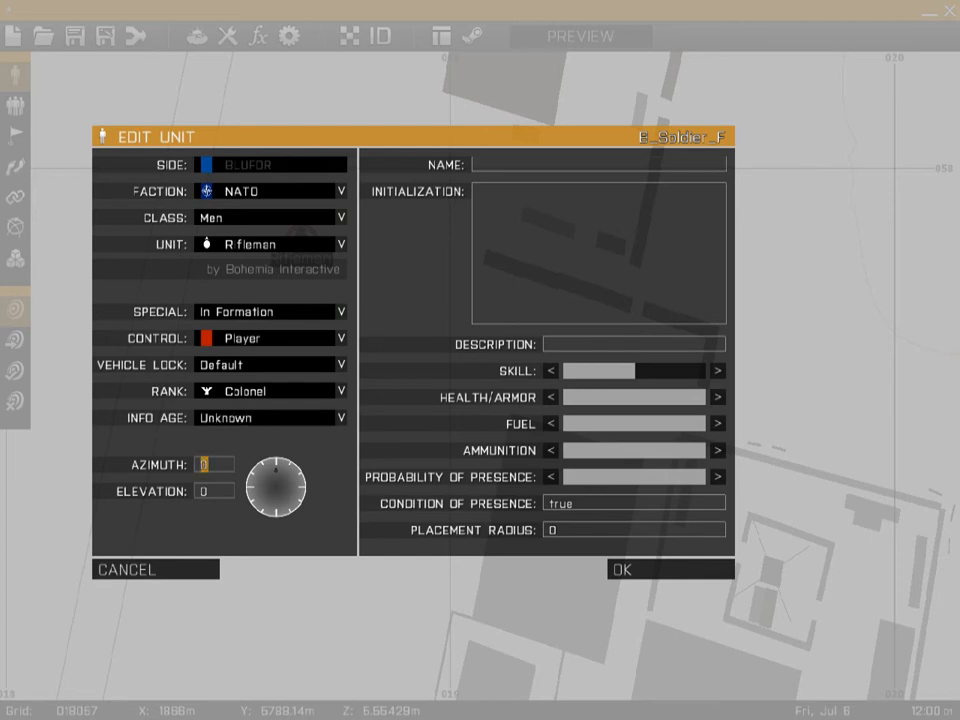
{"action": "type", "text": "160225355"}
{"action": "mouse_move", "coordinate": [217, 465]}
{"action": "left_mouse_down"}
{"action": "mouse_move", "coordinate": [226, 465]}
{"action": "mouse_move", "coordinate": [200, 465]}
{"action": "left_mouse_up"}
{"action": "key", "text": "End"}
{"action": "key", "text": "BackSpace"}
{"action": "key", "text": "BackSpace"}
{"action": "type", "text": "60"}
{"action": "key", "text": "Tab"}
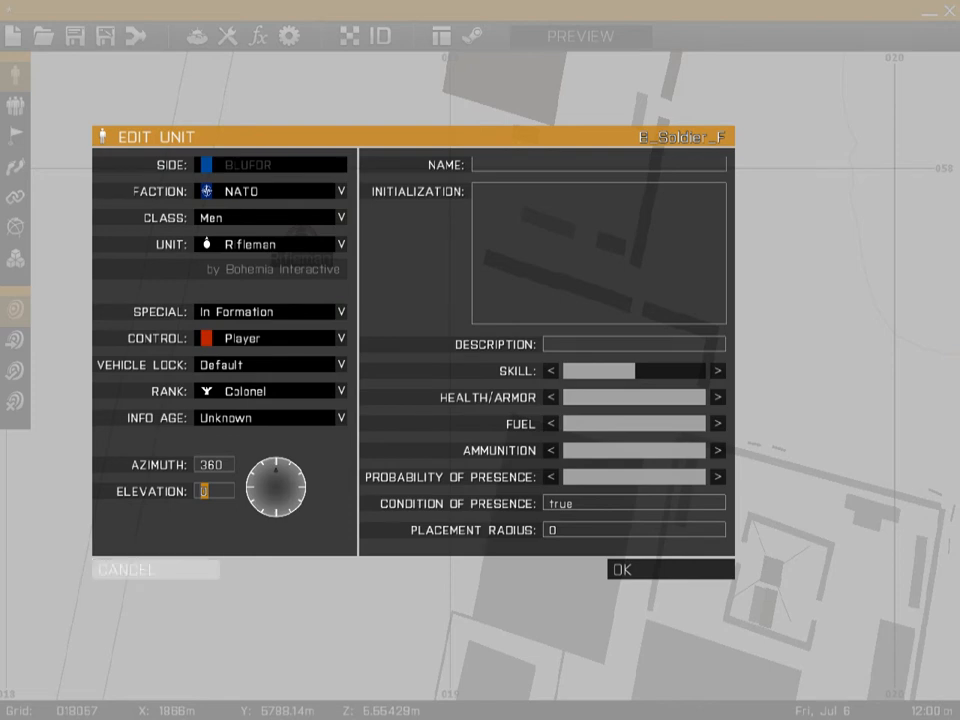
{"action": "left_click", "coordinate": [156, 569]}
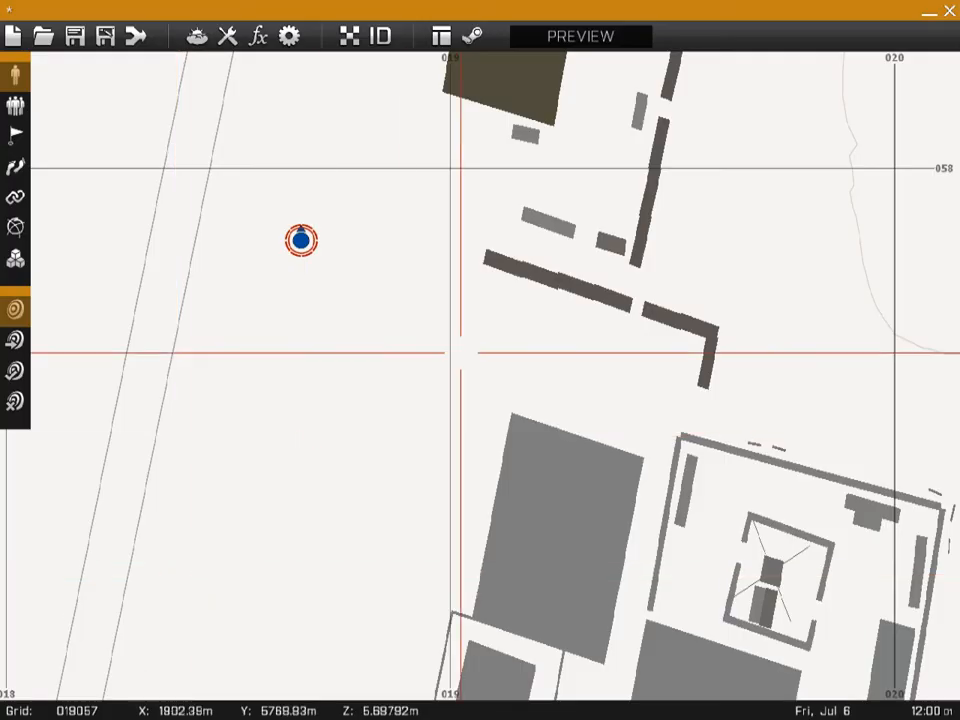
Move the rifleman onto the large building west of the walled compound and set its elevation to 5
{"action": "left_click_drag", "start_coordinate": [301, 232], "coordinate": [545, 542]}
{"action": "double_click", "coordinate": [545, 542]}
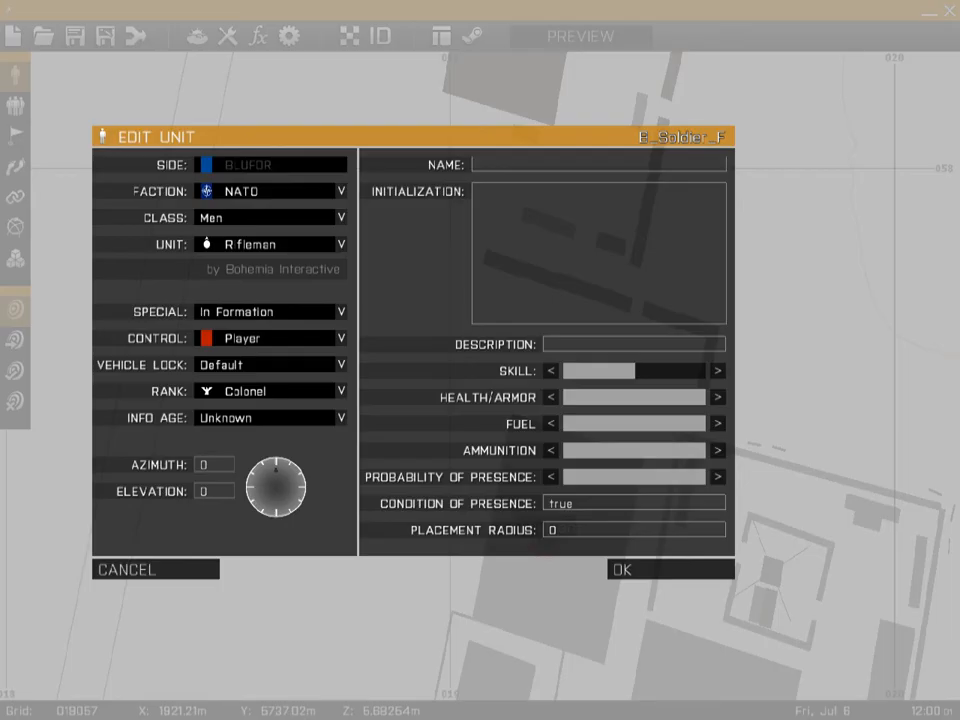
{"action": "left_click_drag", "start_coordinate": [213, 490], "coordinate": [201, 489]}
{"action": "type", "text": "5"}
{"action": "key", "text": "Return"}
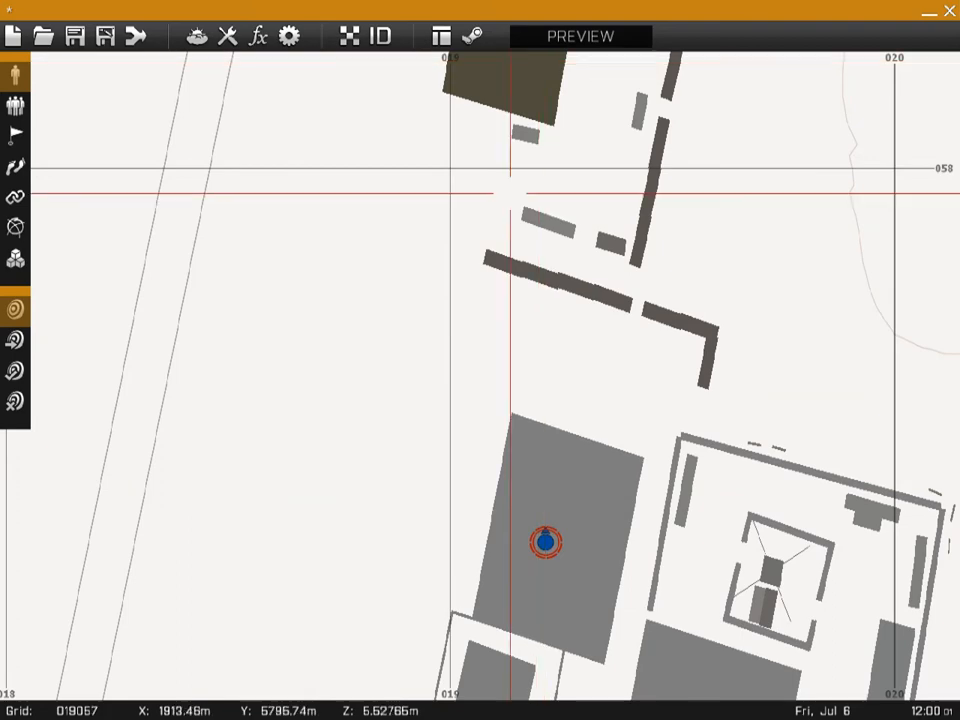
Nudge the rifleman slightly north on the large building and set its elevation to 7
{"action": "left_click_drag", "start_coordinate": [544, 542], "coordinate": [553, 520]}
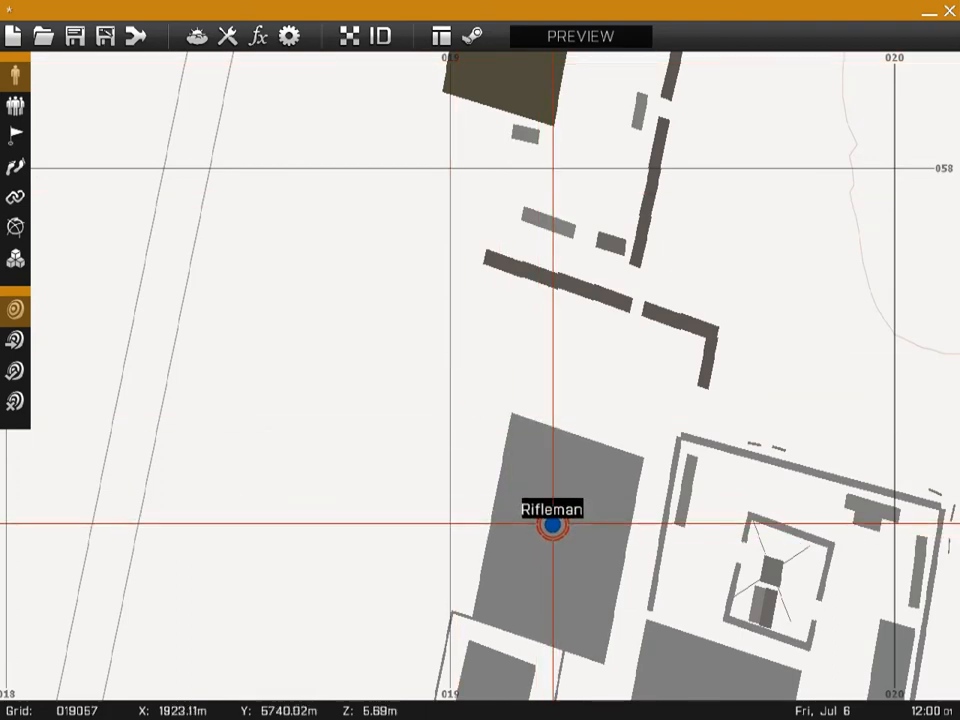
{"action": "double_click", "coordinate": [553, 520]}
{"action": "left_click_drag", "start_coordinate": [213, 491], "coordinate": [200, 491]}
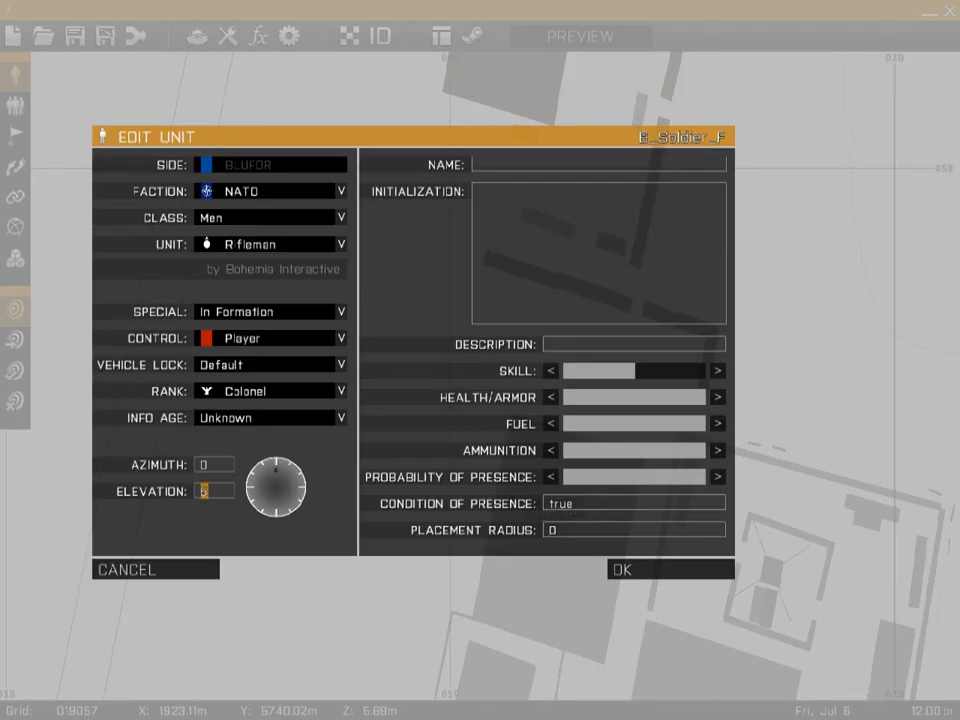
{"action": "type", "text": "7"}
{"action": "key", "text": "Return"}
Try finer elevation values for the rifleman on the building, ending at about 7.555
{"action": "double_click", "coordinate": [553, 516]}
{"action": "type", "text": "6"}
{"action": "key", "text": "Return"}
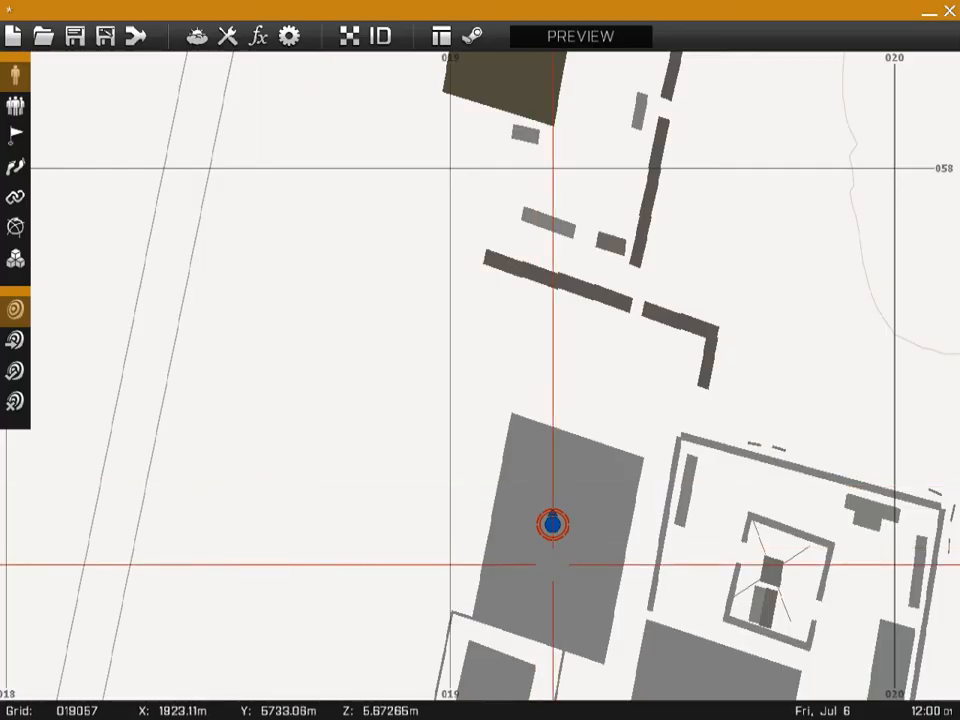
{"action": "double_click", "coordinate": [555, 525]}
{"action": "type", "text": "555"}
{"action": "key", "text": "Return"}
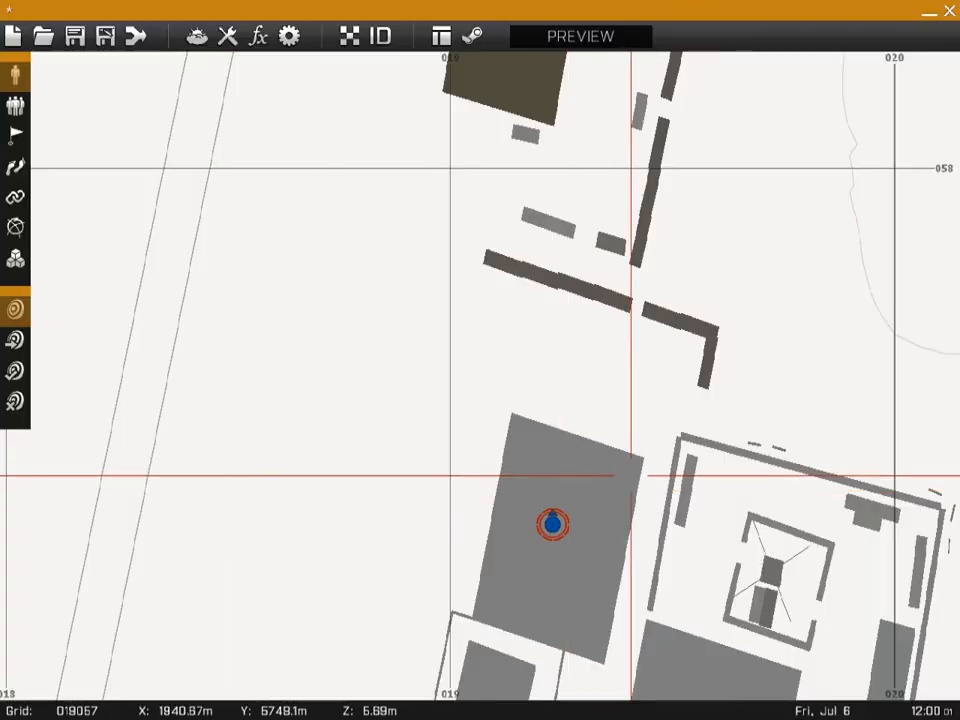
{"action": "double_click", "coordinate": [548, 522]}
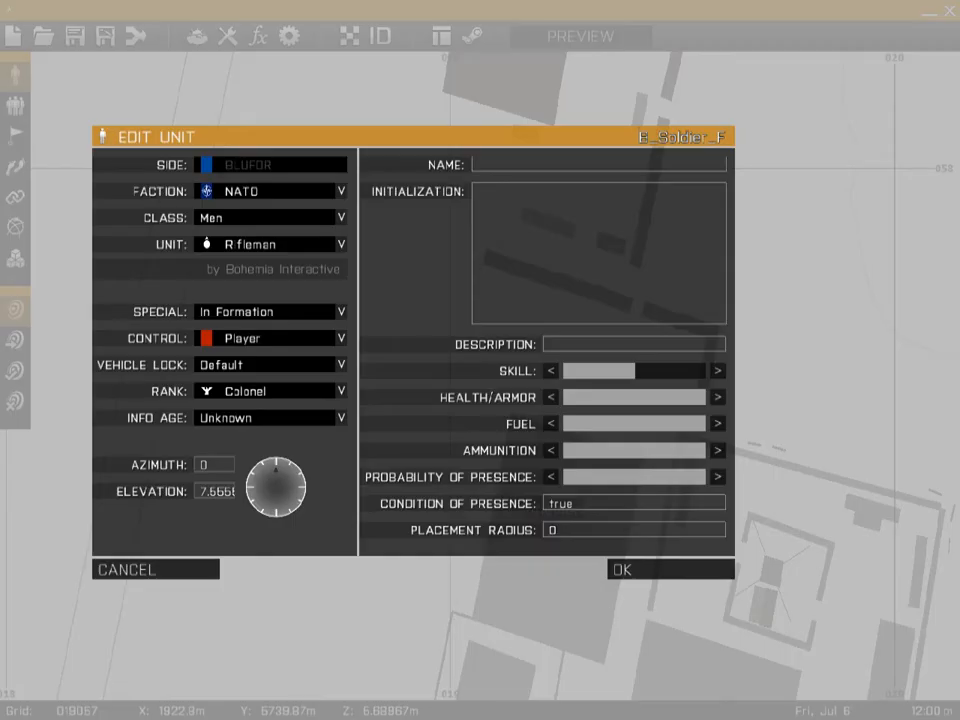
{"action": "key", "text": "Return"}
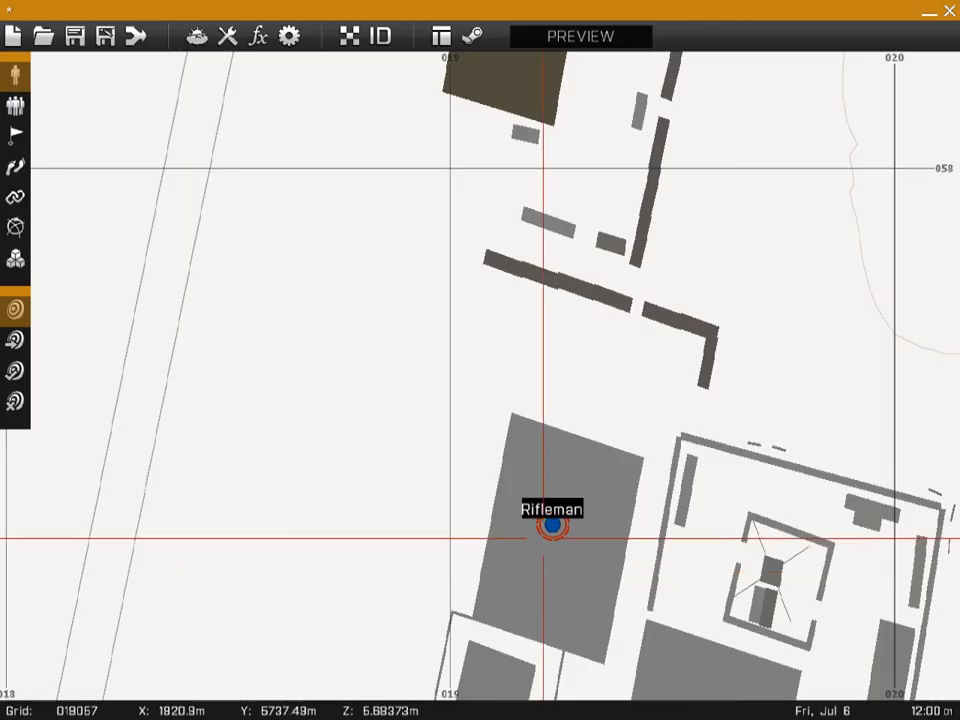
Move the rifleman off the building to the open airfield northwest of it and set its elevation to 0
{"action": "left_click_drag", "start_coordinate": [552, 522], "coordinate": [332, 362]}
{"action": "double_click", "coordinate": [332, 362]}
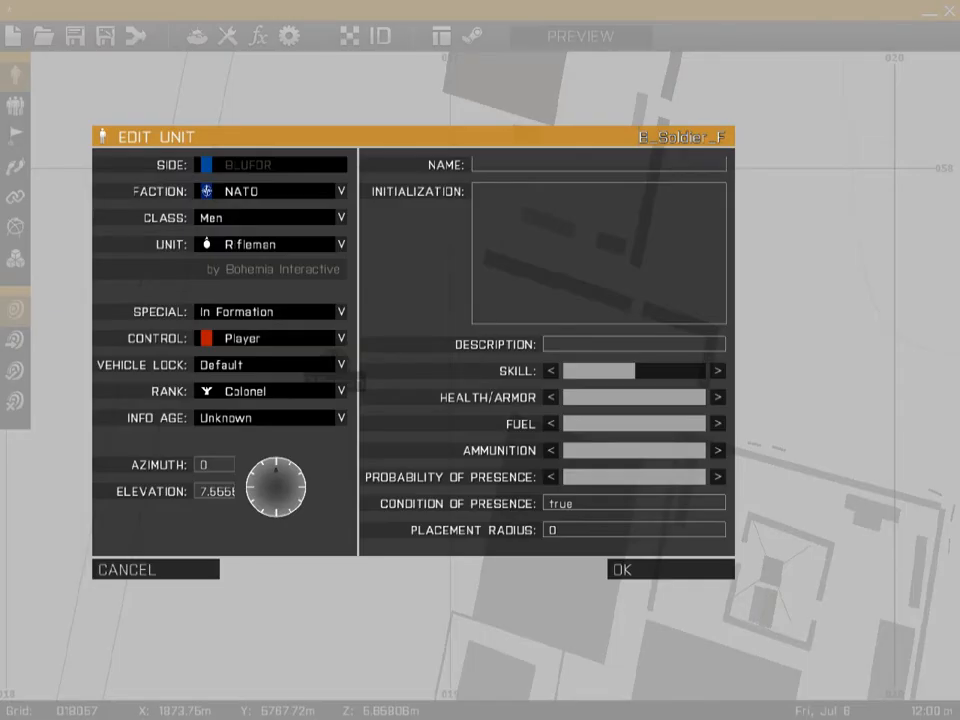
{"action": "left_click_drag", "start_coordinate": [200, 491], "coordinate": [233, 491]}
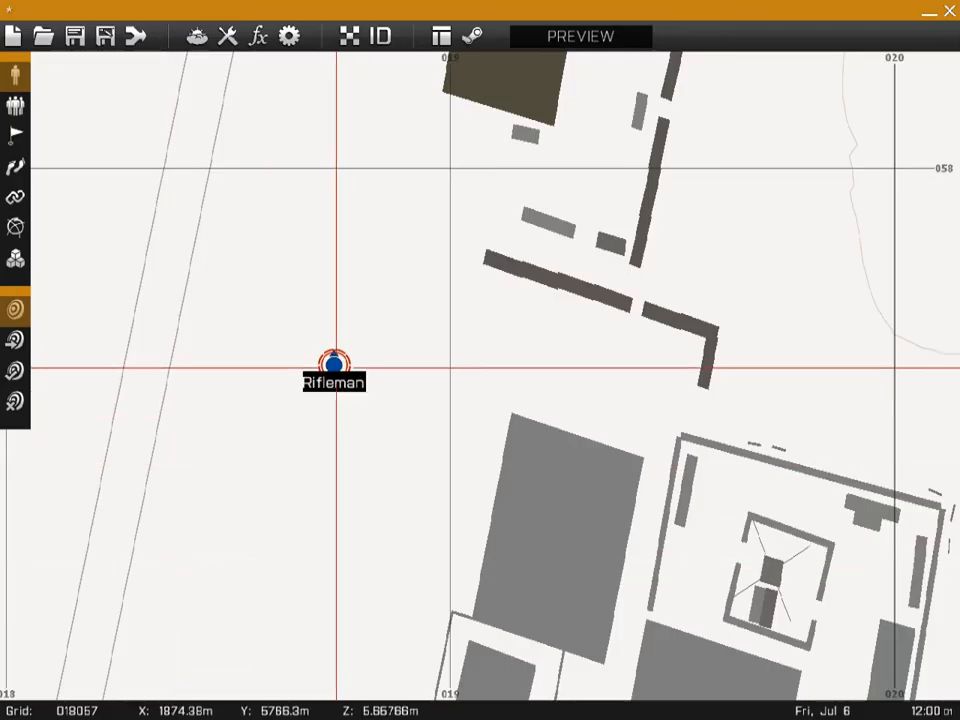
{"action": "double_click", "coordinate": [334, 365]}
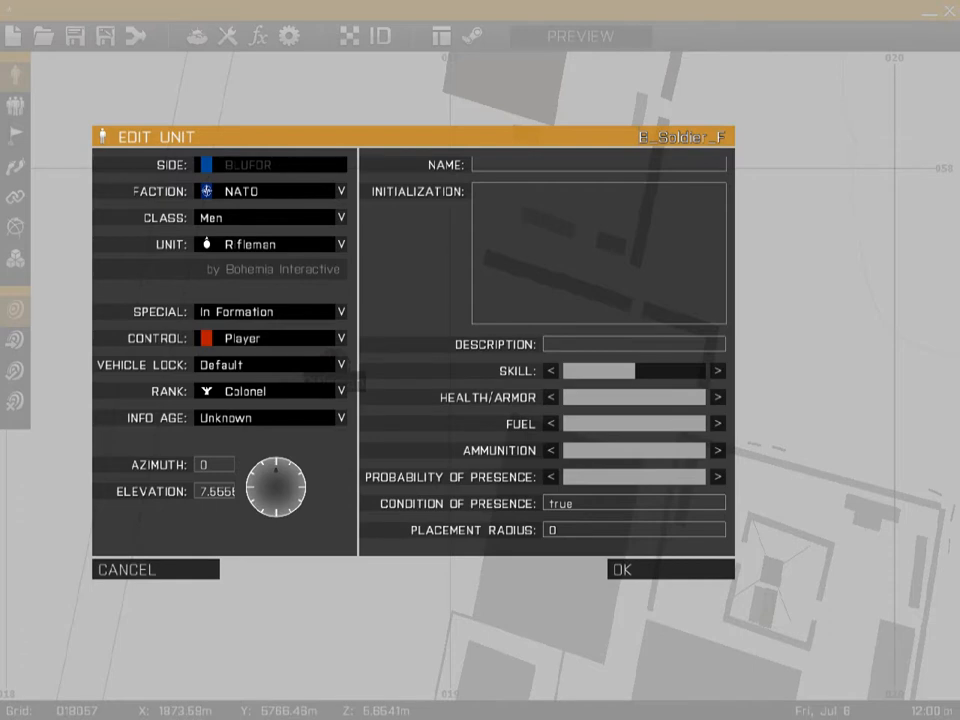
{"action": "left_click_drag", "start_coordinate": [200, 491], "coordinate": [233, 491]}
{"action": "key", "text": "BackSpace"}
{"action": "type", "text": "0"}
Try the initialization text "this addweapon" and the name "red" for the rifleman, and clear both fields
{"action": "left_click", "coordinate": [479, 165]}
{"action": "type", "text": "this addweapon"}
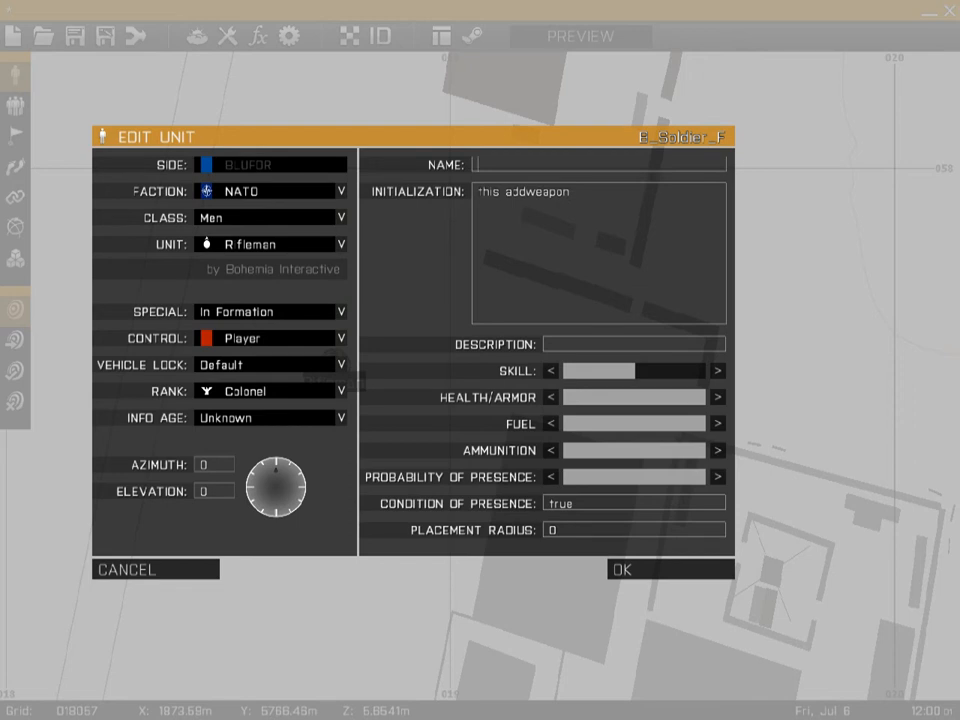
{"action": "type", "text": "red"}
{"action": "left_click_drag", "start_coordinate": [500, 192], "coordinate": [478, 192]}
{"action": "type", "text": "red"}
{"action": "key", "text": "ctrl+a"}
{"action": "key", "text": "BackSpace"}
{"action": "left_click", "coordinate": [497, 165]}
{"action": "key", "text": "ctrl+a"}
{"action": "key", "text": "BackSpace"}
Enter "this is the guy to blow up the building" as the rifleman's description
{"action": "left_click", "coordinate": [478, 192]}
{"action": "type", "text": "this is the "}
{"action": "type", "text": "guy to blow"}
{"action": "type", "text": " up the bul"}
{"action": "type", "text": "ding"}
{"action": "key", "text": "ctrl+shift+Left"}
{"action": "key", "text": "ctrl+shift+Left"}
{"action": "key", "text": "ctrl+shift+Left"}
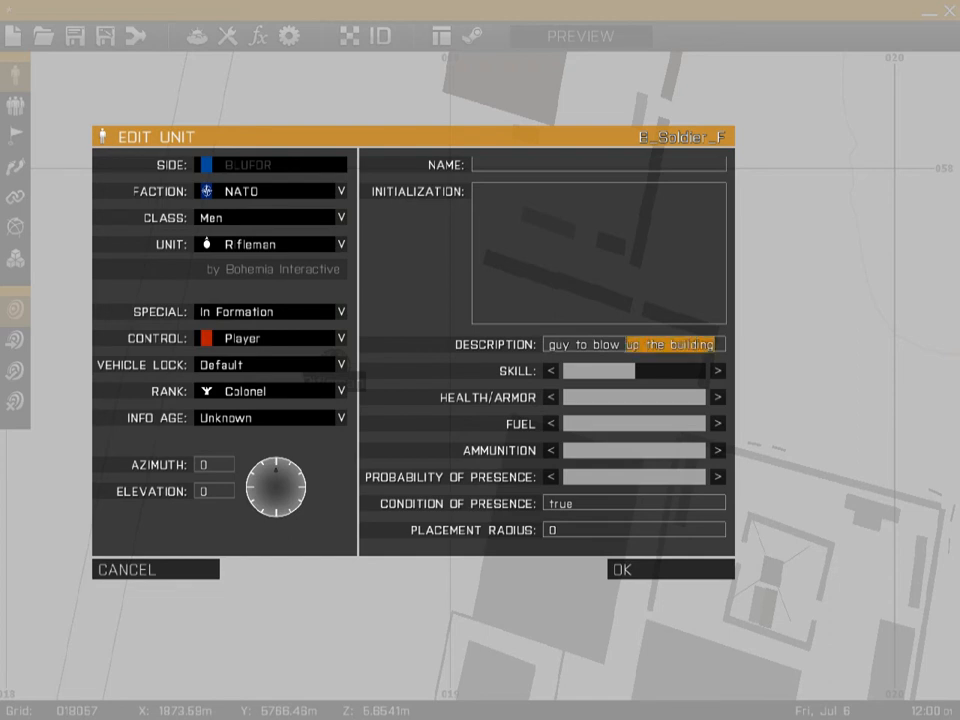
{"action": "key", "text": "ctrl+shift+Left"}
{"action": "key", "text": "ctrl+shift+Left"}
{"action": "key", "text": "ctrl+shift+Left"}
{"action": "left_click", "coordinate": [715, 345]}
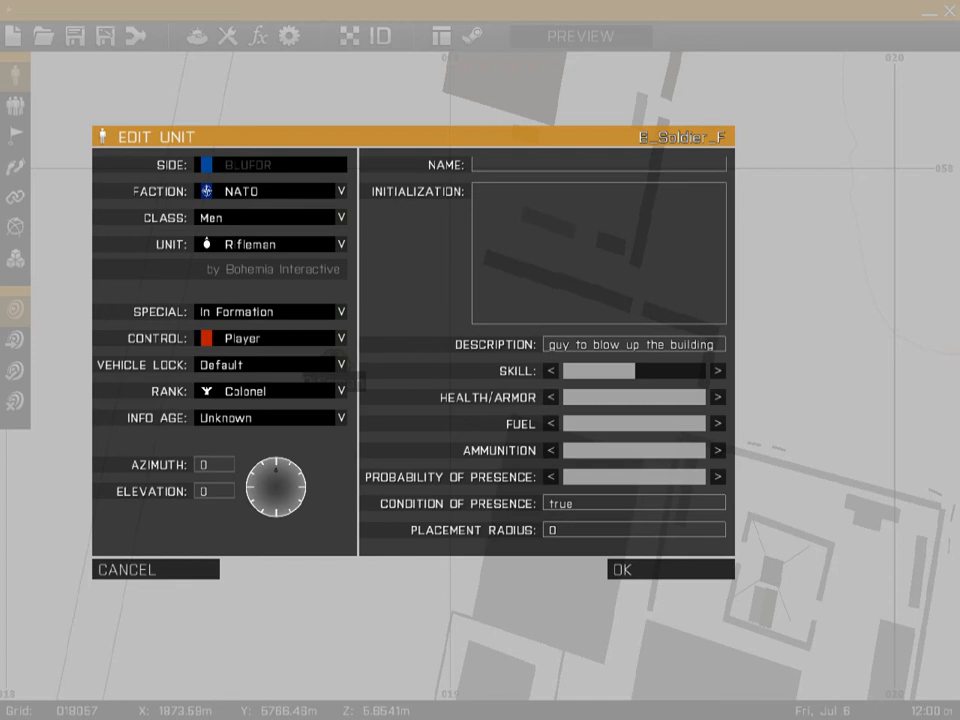
Set the rifleman's control to Non Playable, leaving its skill at about half
{"action": "mouse_move", "coordinate": [634, 371]}
{"action": "left_mouse_down"}
{"action": "mouse_move", "coordinate": [563, 371]}
{"action": "mouse_move", "coordinate": [706, 371]}
{"action": "mouse_move", "coordinate": [563, 371]}
{"action": "mouse_move", "coordinate": [706, 371]}
{"action": "mouse_move", "coordinate": [563, 371]}
{"action": "mouse_move", "coordinate": [635, 371]}
{"action": "left_mouse_up"}
{"action": "left_click", "coordinate": [270, 338]}
{"action": "left_click", "coordinate": [264, 354]}
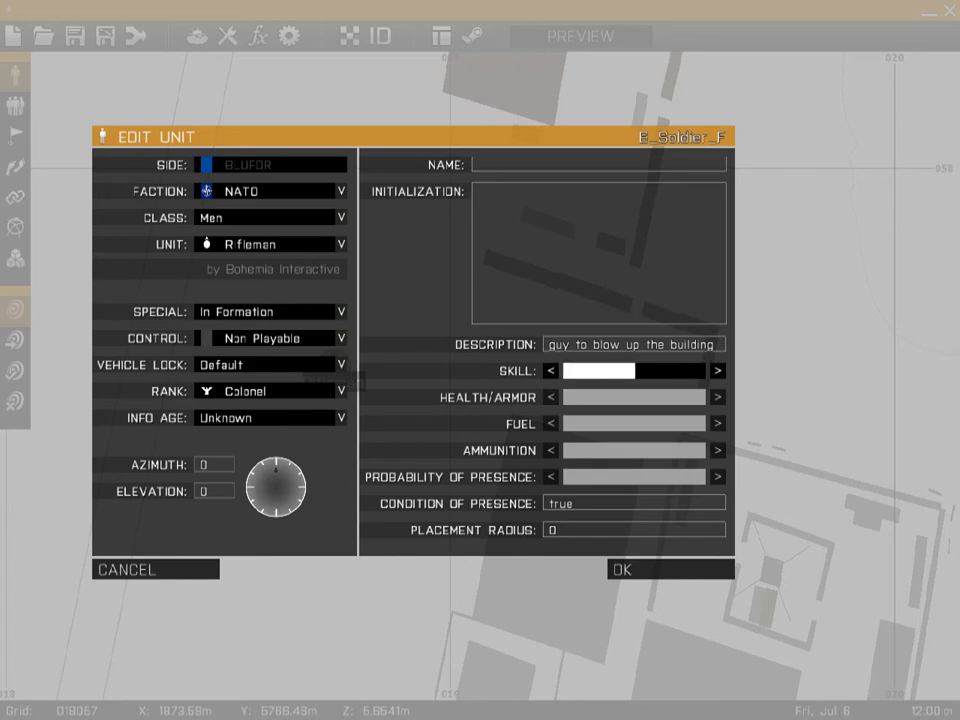
Try the rifleman's health/armor level at empty, about half and nearly empty
{"action": "left_click_drag", "start_coordinate": [704, 397], "coordinate": [563, 397]}
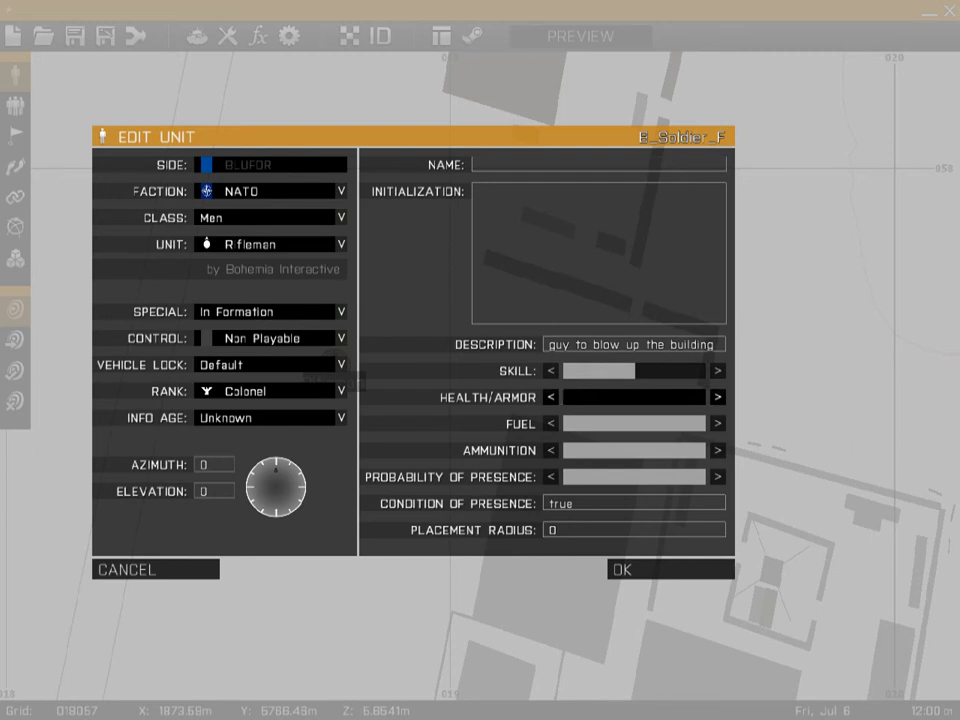
{"action": "mouse_move", "coordinate": [563, 397]}
{"action": "left_mouse_down"}
{"action": "mouse_move", "coordinate": [706, 397]}
{"action": "mouse_move", "coordinate": [634, 397]}
{"action": "left_mouse_up"}
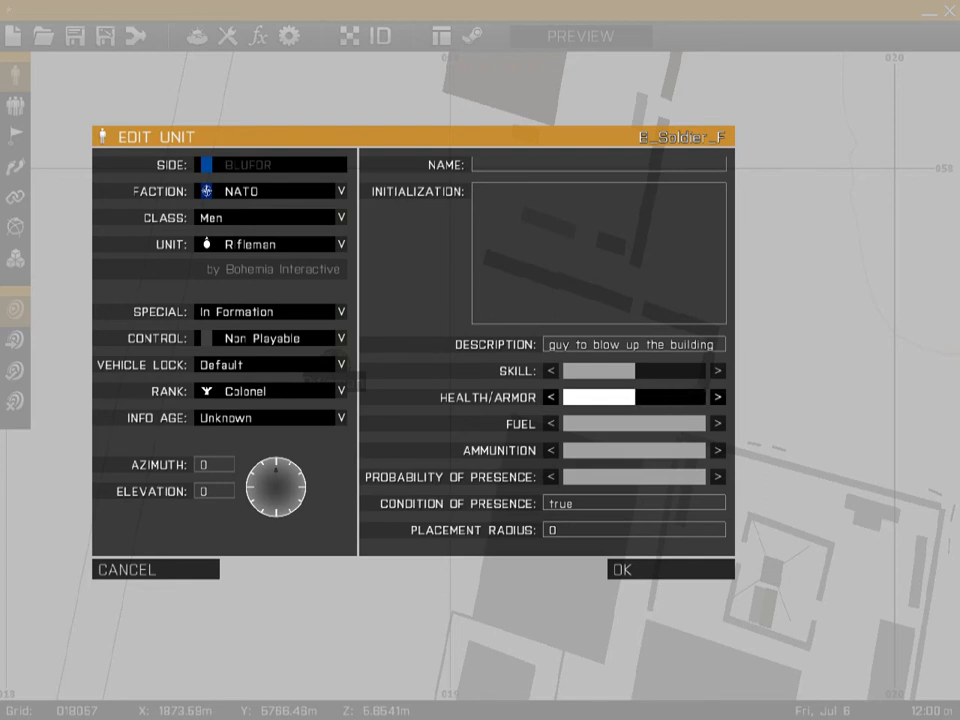
{"action": "left_click_drag", "start_coordinate": [634, 397], "coordinate": [569, 397]}
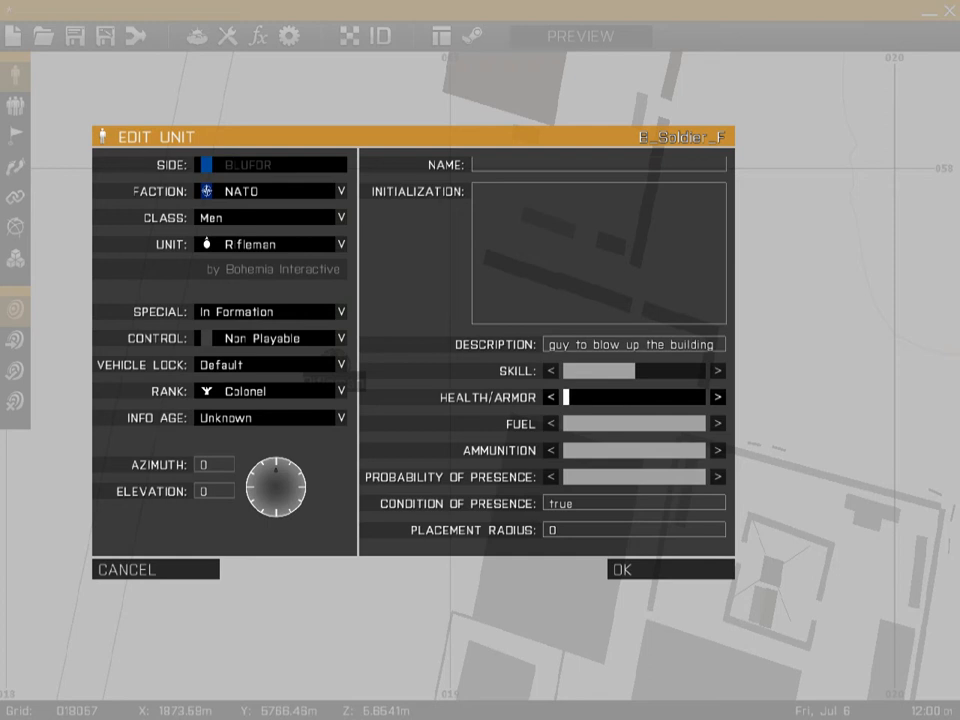
Restore the health/armor level to full, and try an empty fuel level before returning fuel to full
{"action": "mouse_move", "coordinate": [569, 397]}
{"action": "left_mouse_down"}
{"action": "mouse_move", "coordinate": [706, 397]}
{"action": "mouse_move", "coordinate": [562, 424]}
{"action": "left_mouse_up"}
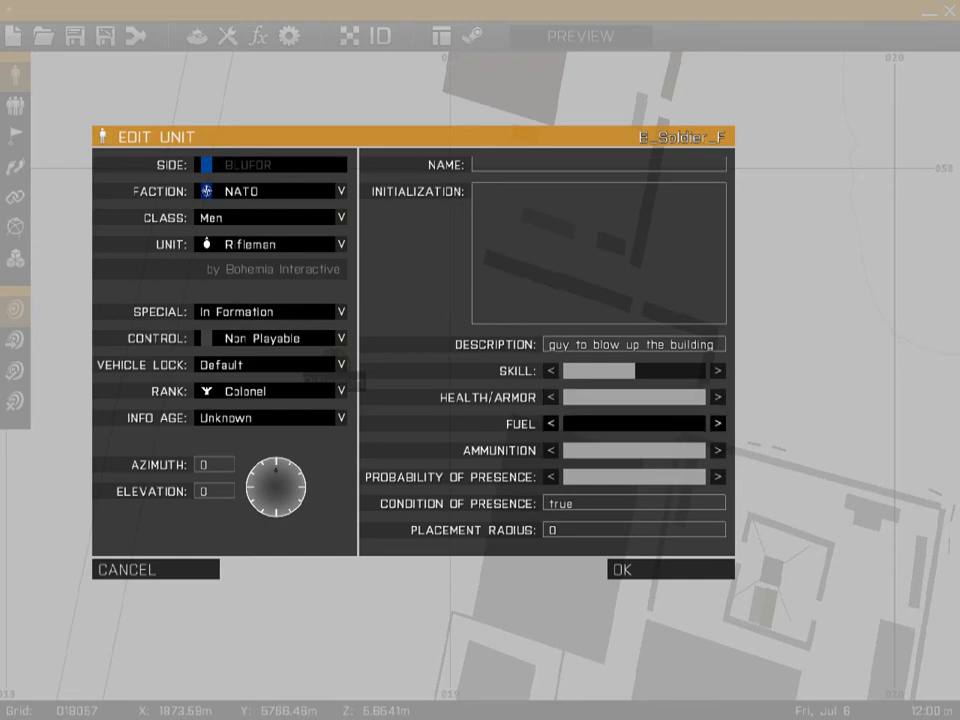
{"action": "left_click", "coordinate": [718, 424]}
{"action": "left_click", "coordinate": [718, 424]}
{"action": "left_click", "coordinate": [718, 424]}
{"action": "left_click", "coordinate": [551, 424]}
{"action": "left_click_drag", "start_coordinate": [565, 424], "coordinate": [706, 424]}
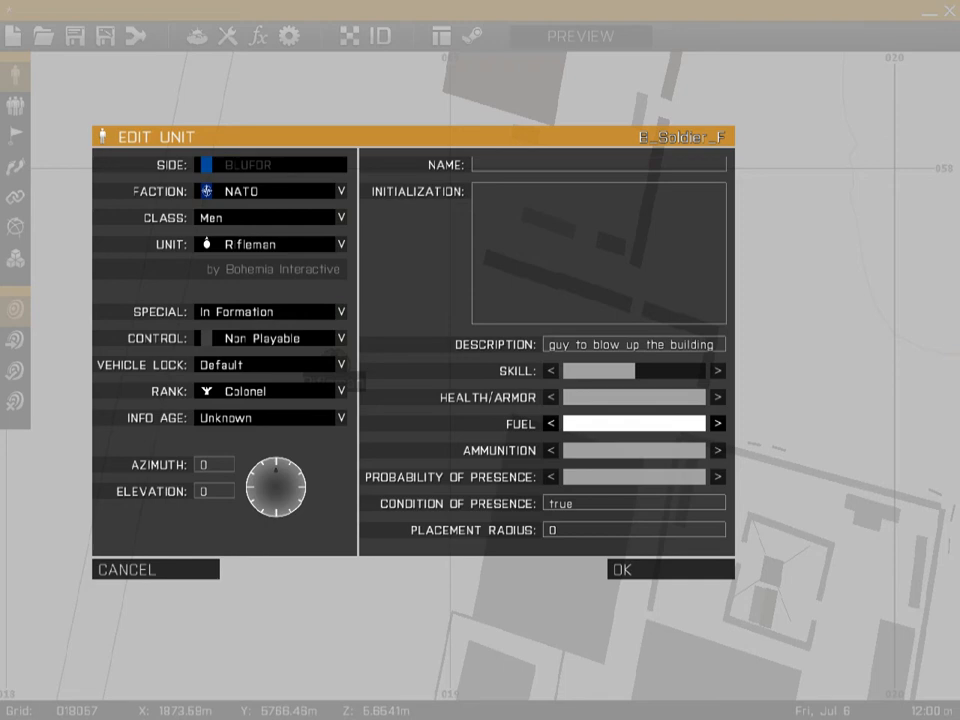
Try the rifleman with full ammunition, about half probability of presence, and "false" as the condition of presence
{"action": "mouse_move", "coordinate": [702, 451]}
{"action": "left_mouse_down"}
{"action": "mouse_move", "coordinate": [563, 451]}
{"action": "mouse_move", "coordinate": [706, 451]}
{"action": "left_mouse_up"}
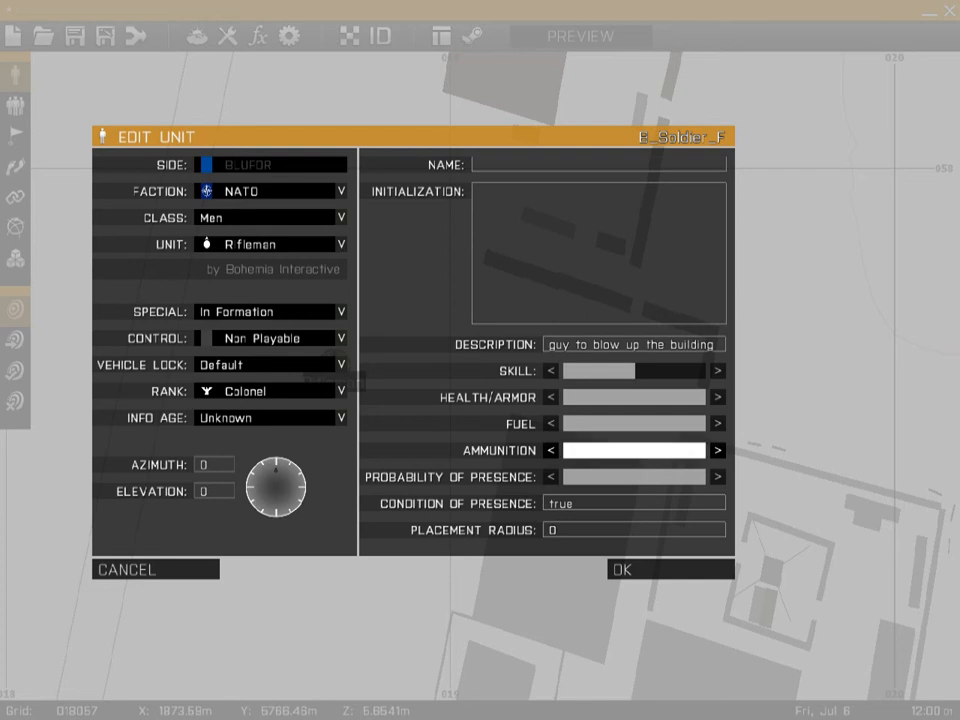
{"action": "mouse_move", "coordinate": [706, 451]}
{"action": "left_mouse_down"}
{"action": "mouse_move", "coordinate": [563, 451]}
{"action": "mouse_move", "coordinate": [706, 451]}
{"action": "left_mouse_up"}
{"action": "mouse_move", "coordinate": [706, 451]}
{"action": "left_mouse_down"}
{"action": "mouse_move", "coordinate": [643, 451]}
{"action": "mouse_move", "coordinate": [706, 451]}
{"action": "left_mouse_up"}
{"action": "mouse_move", "coordinate": [703, 477]}
{"action": "left_mouse_down"}
{"action": "mouse_move", "coordinate": [579, 477]}
{"action": "mouse_move", "coordinate": [706, 477]}
{"action": "left_mouse_up"}
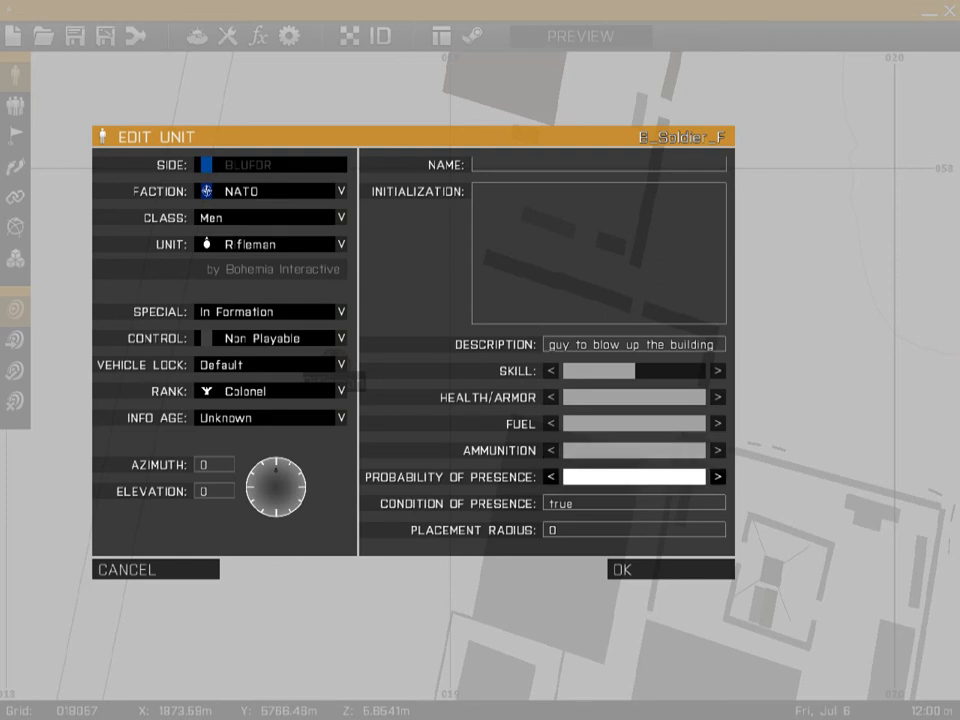
{"action": "left_click_drag", "start_coordinate": [706, 477], "coordinate": [633, 477]}
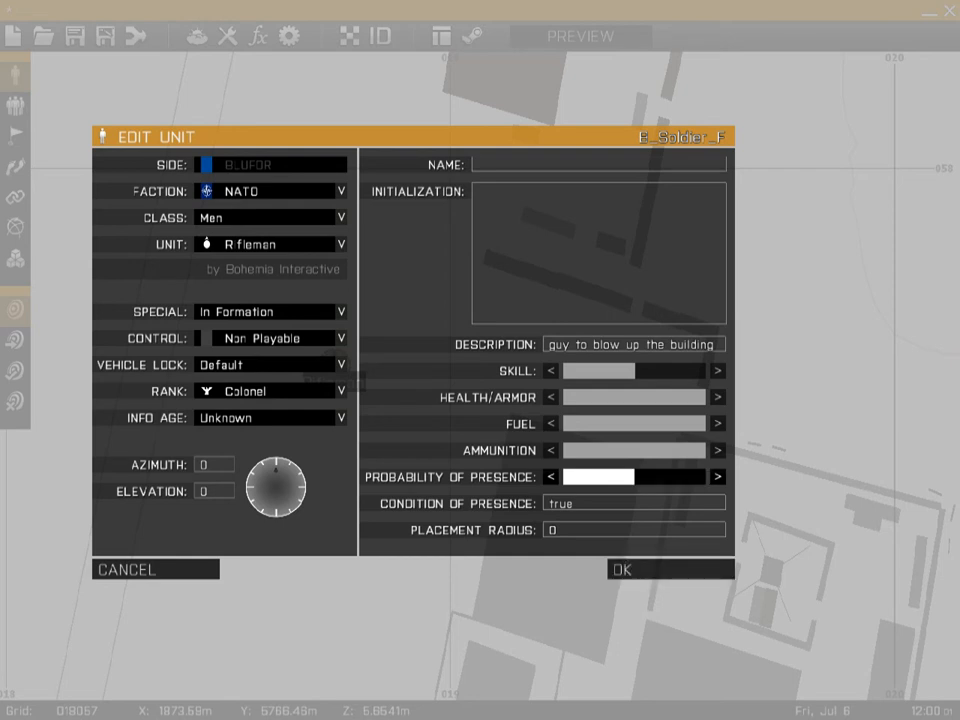
{"action": "mouse_move", "coordinate": [634, 477]}
{"action": "left_mouse_down"}
{"action": "mouse_move", "coordinate": [669, 477]}
{"action": "mouse_move", "coordinate": [636, 477]}
{"action": "left_mouse_up"}
{"action": "key", "text": "Tab"}
{"action": "type", "text": "false"}
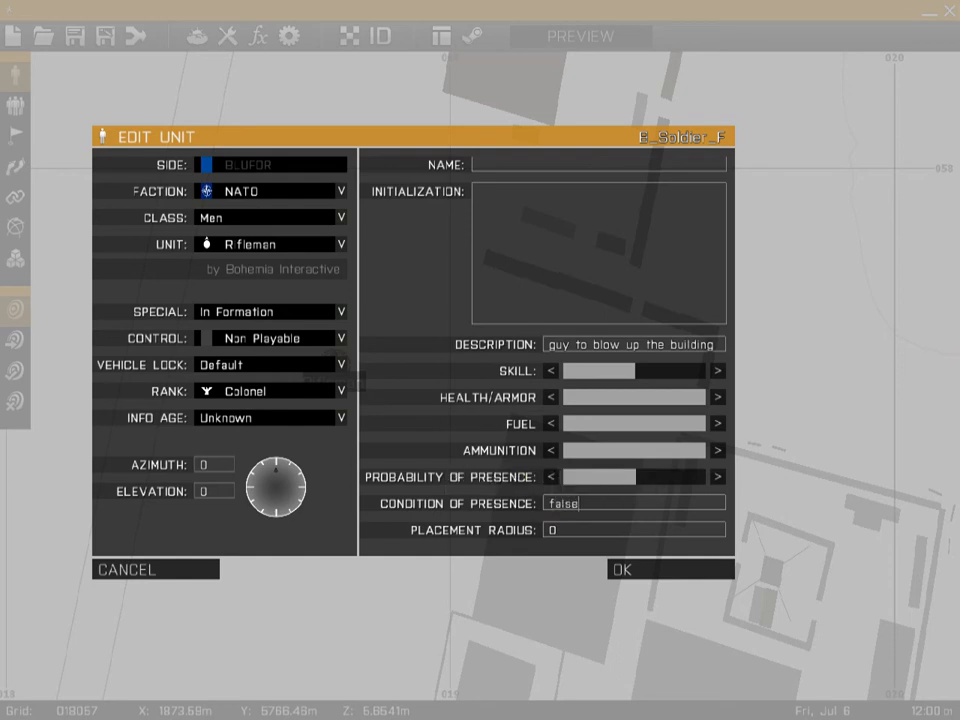
Restore the condition of presence to "true" and the probability of presence to full, and cancel the unit edit
{"action": "left_click_drag", "start_coordinate": [580, 504], "coordinate": [548, 504]}
{"action": "left_click", "coordinate": [582, 504]}
{"action": "type", "text": "true"}
{"action": "left_click_drag", "start_coordinate": [636, 477], "coordinate": [706, 477]}
{"action": "left_click_drag", "start_coordinate": [562, 530], "coordinate": [547, 530]}
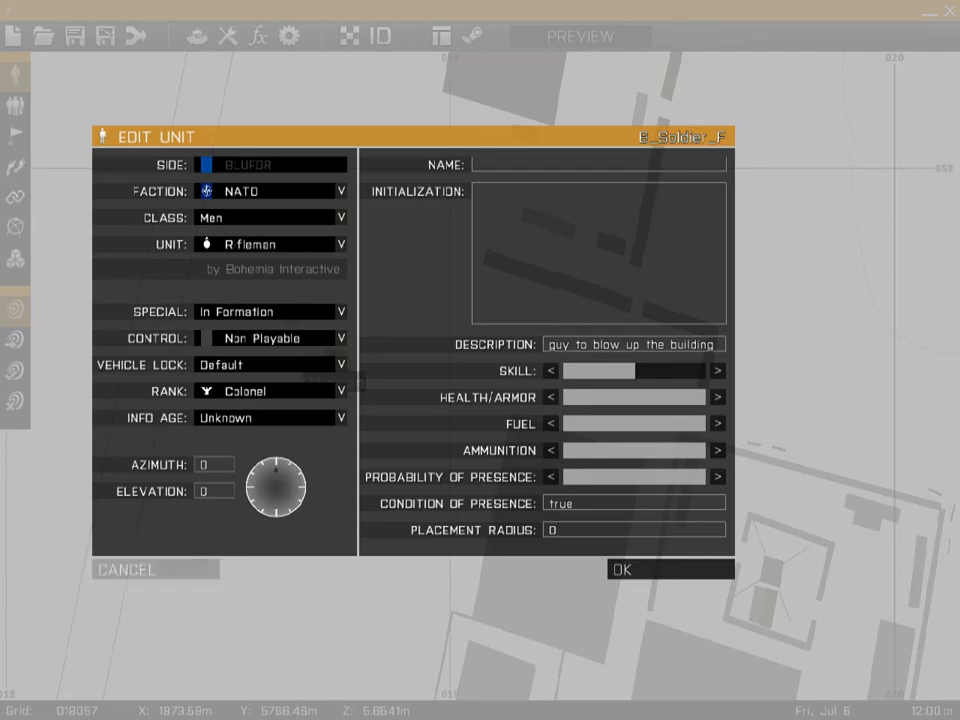
{"action": "left_click", "coordinate": [155, 569]}
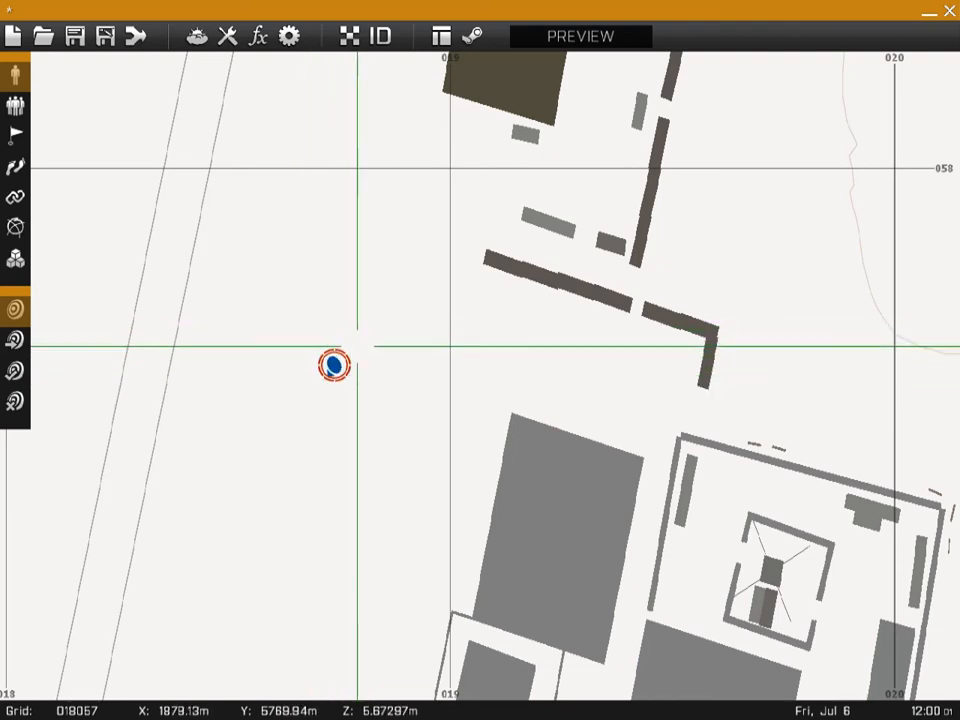
Shift the player rifleman slightly south on the map, facing south
{"action": "right_click_drag", "start_coordinate": [333, 365], "coordinate": [326, 328]}
{"action": "mouse_move", "coordinate": [326, 328]}
{"action": "left_mouse_down"}
{"action": "mouse_move", "coordinate": [298, 348]}
{"action": "mouse_move", "coordinate": [329, 338]}
{"action": "left_mouse_up"}
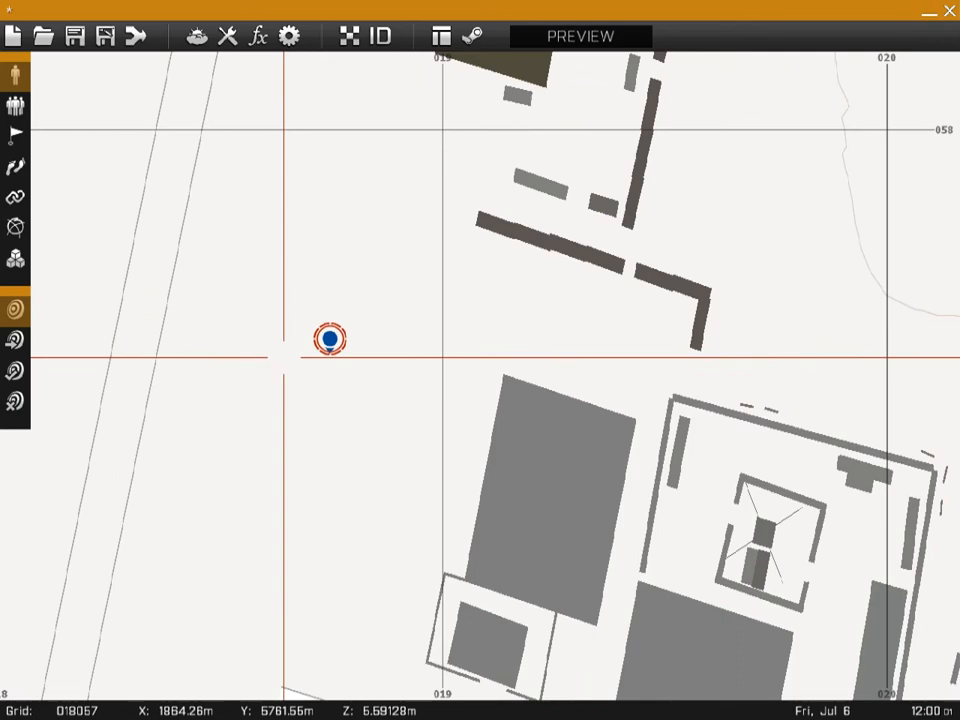
{"action": "scroll", "coordinate": [284, 357], "scroll_direction": "up", "scroll_amount": 3}
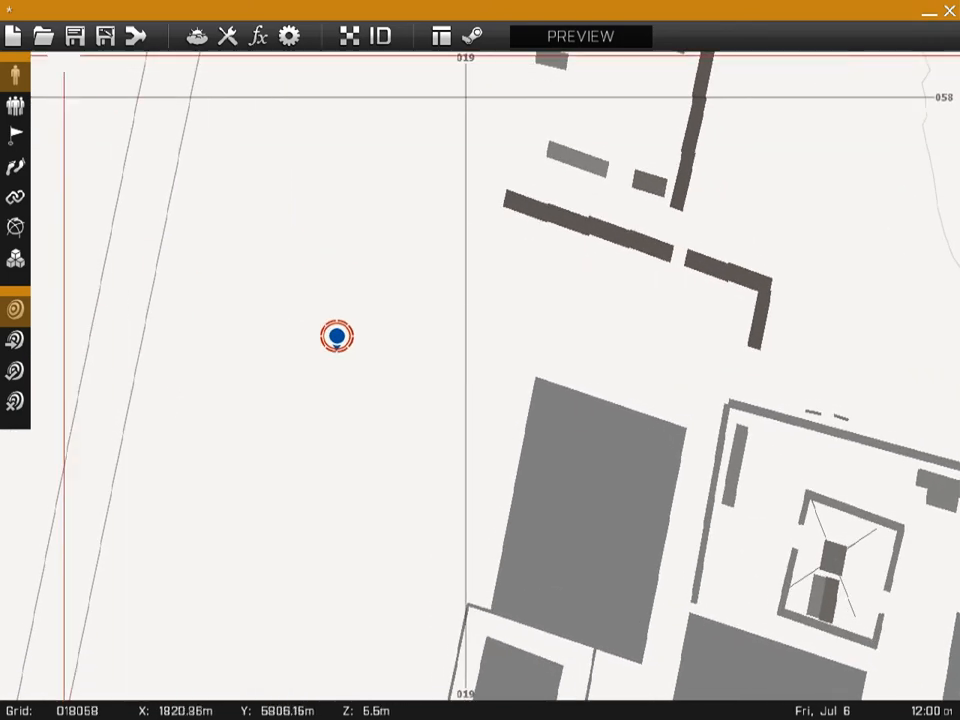
{"action": "left_click", "coordinate": [15, 105]}
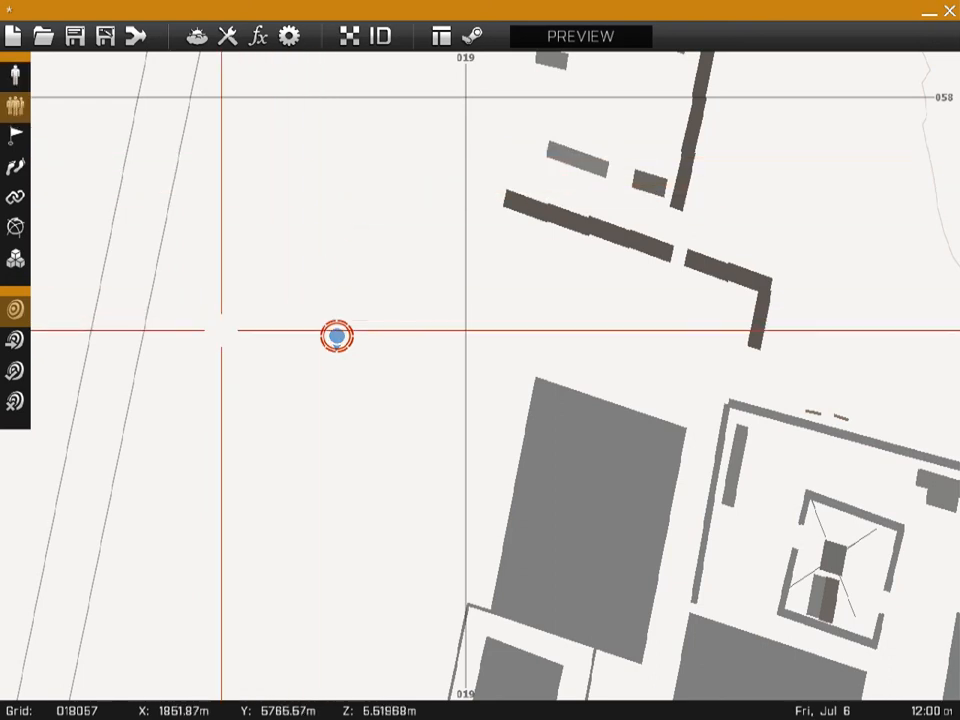
{"action": "double_click", "coordinate": [221, 330]}
{"action": "left_click", "coordinate": [156, 569]}
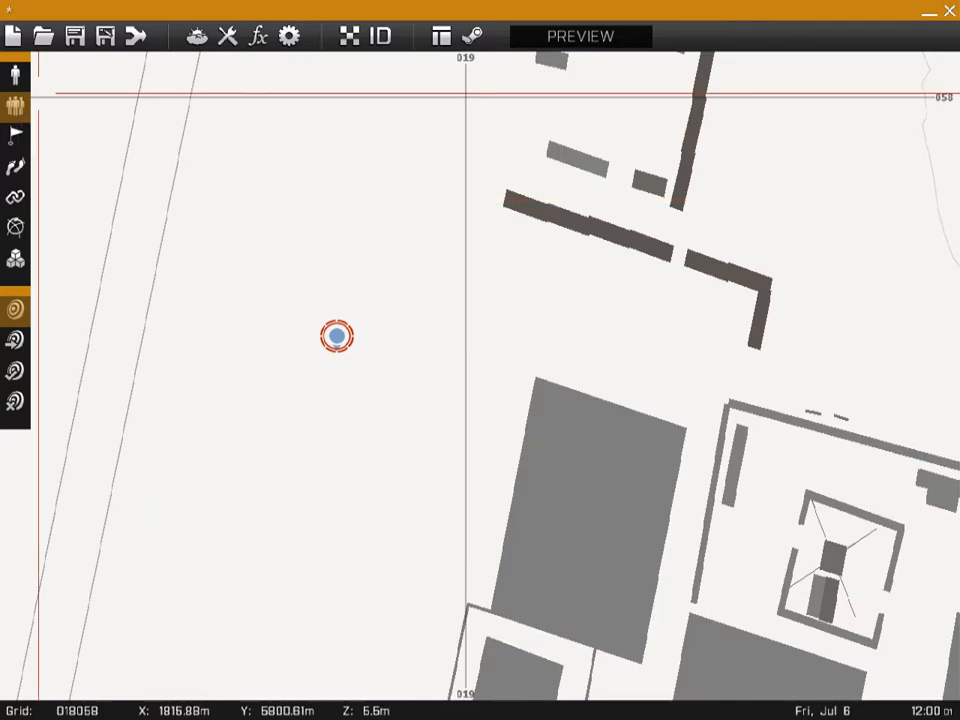
Insert a non-playable BLUFOR NATO rifleman with the rank of Colonel near the shore, northwest of the player rifleman
{"action": "left_click", "coordinate": [16, 77]}
{"action": "right_click_drag", "start_coordinate": [176, 333], "coordinate": [319, 351]}
{"action": "scroll", "coordinate": [419, 343], "scroll_direction": "down", "scroll_amount": 5}
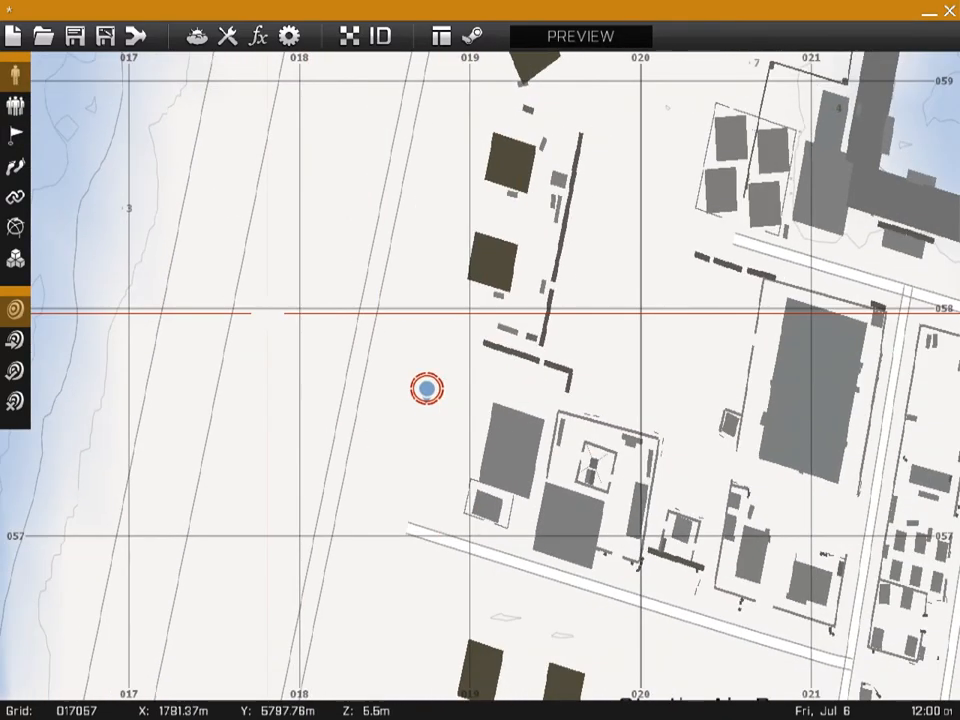
{"action": "double_click", "coordinate": [426, 389]}
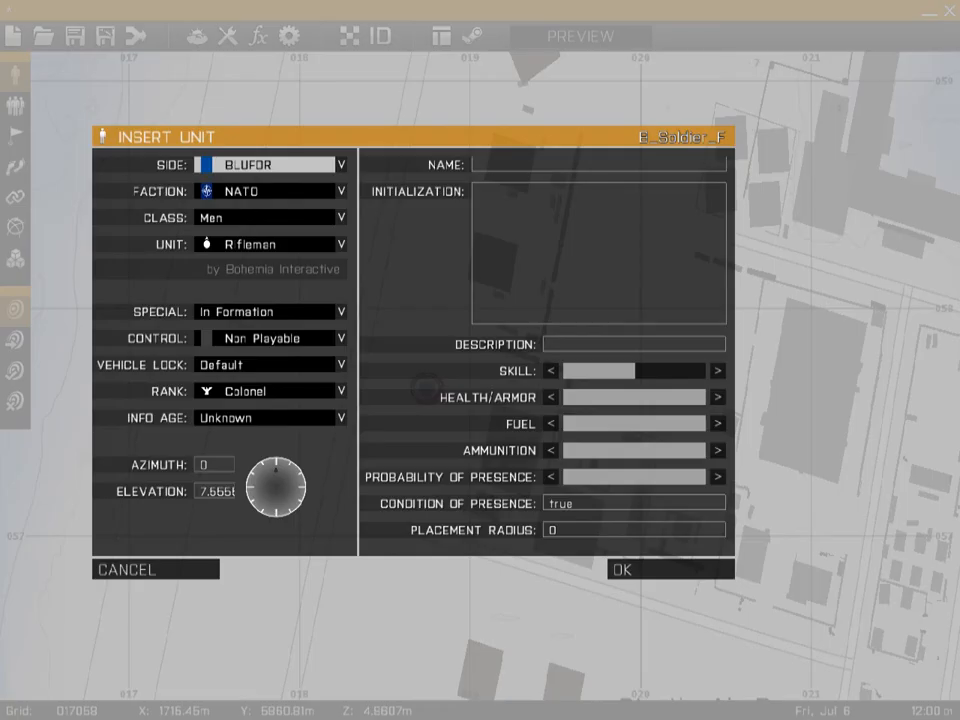
{"action": "left_click", "coordinate": [670, 569]}
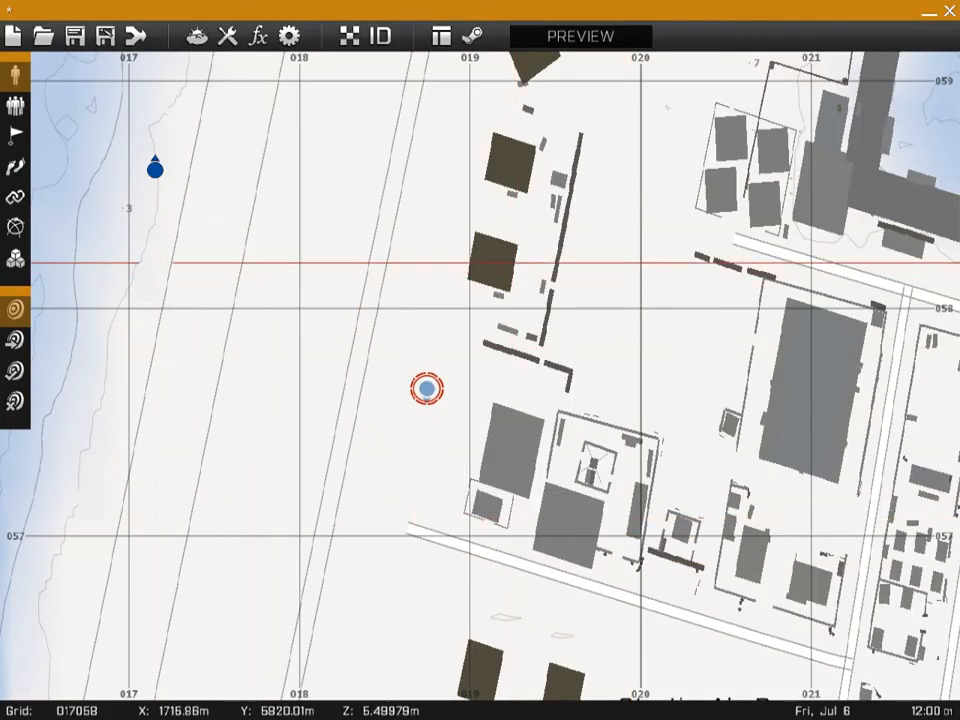
Group the shoreline rifleman with the player rifleman, and delete the shoreline rifleman
{"action": "left_click", "coordinate": [17, 108]}
{"action": "mouse_move", "coordinate": [155, 168]}
{"action": "left_mouse_down"}
{"action": "mouse_move", "coordinate": [349, 360]}
{"action": "mouse_move", "coordinate": [426, 389]}
{"action": "left_mouse_up"}
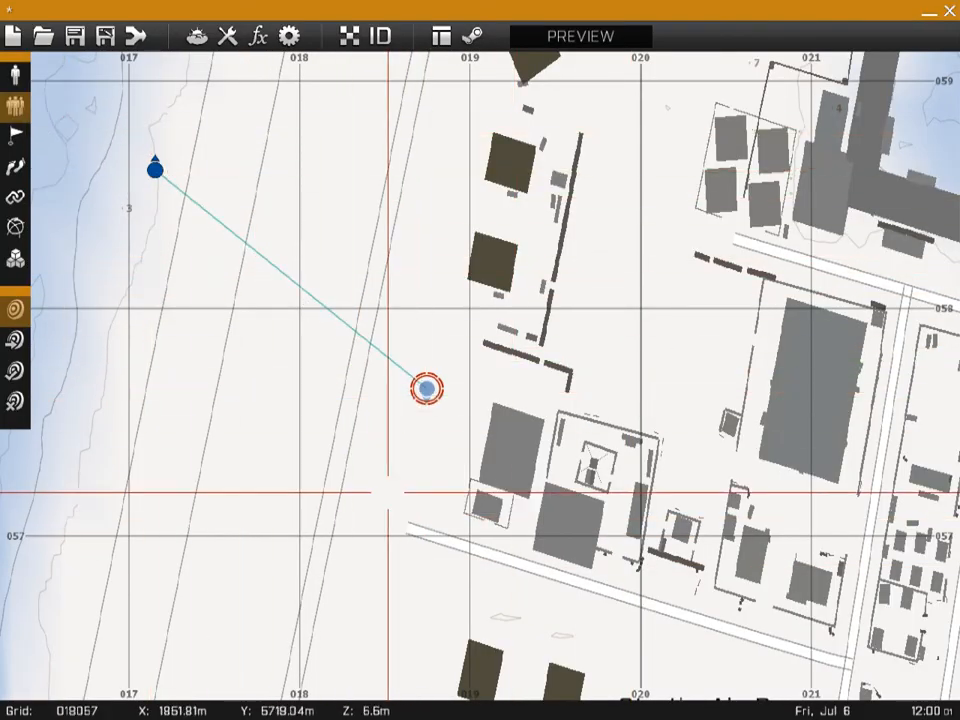
{"action": "left_click", "coordinate": [425, 395]}
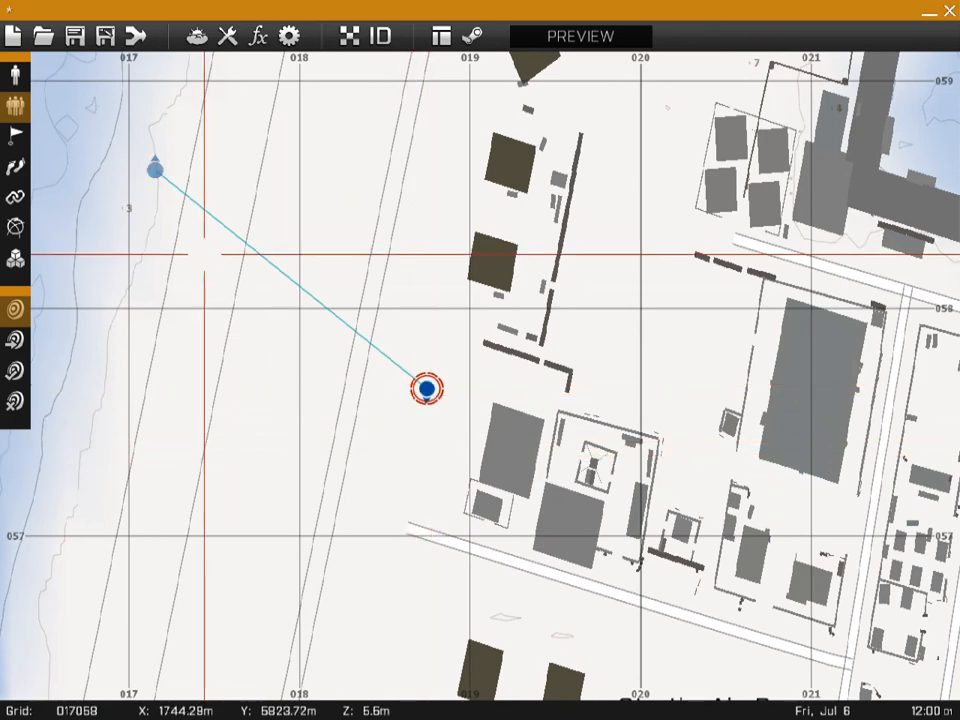
{"action": "left_click", "coordinate": [155, 168]}
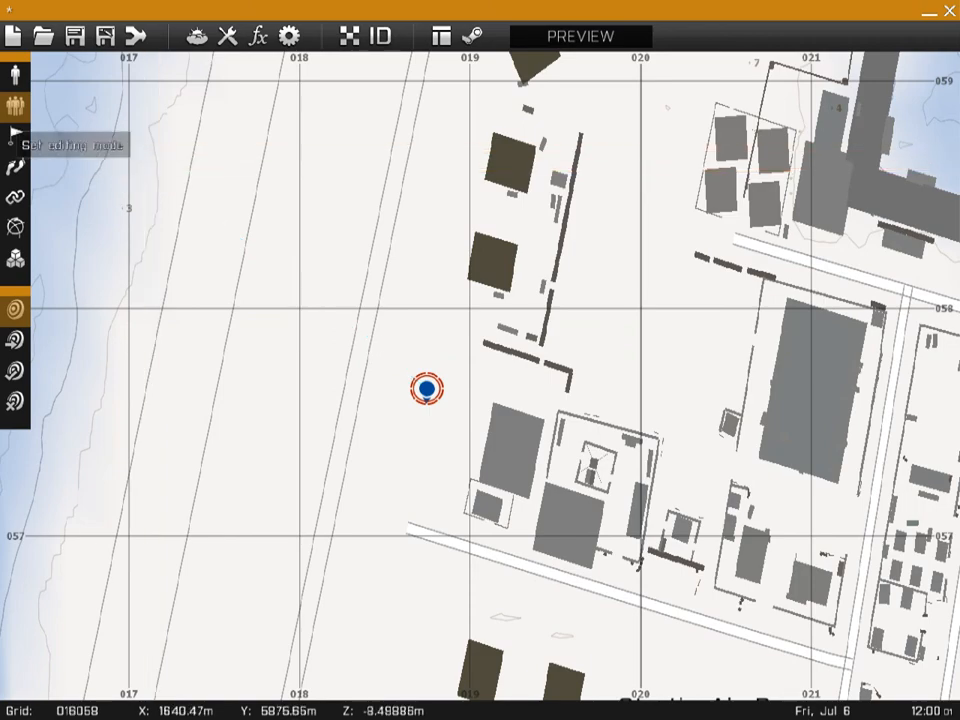
Insert a BLUFOR NATO group of class Special Forces, unit Recon UGV Team, just northwest of the player rifleman
{"action": "double_click", "coordinate": [375, 343]}
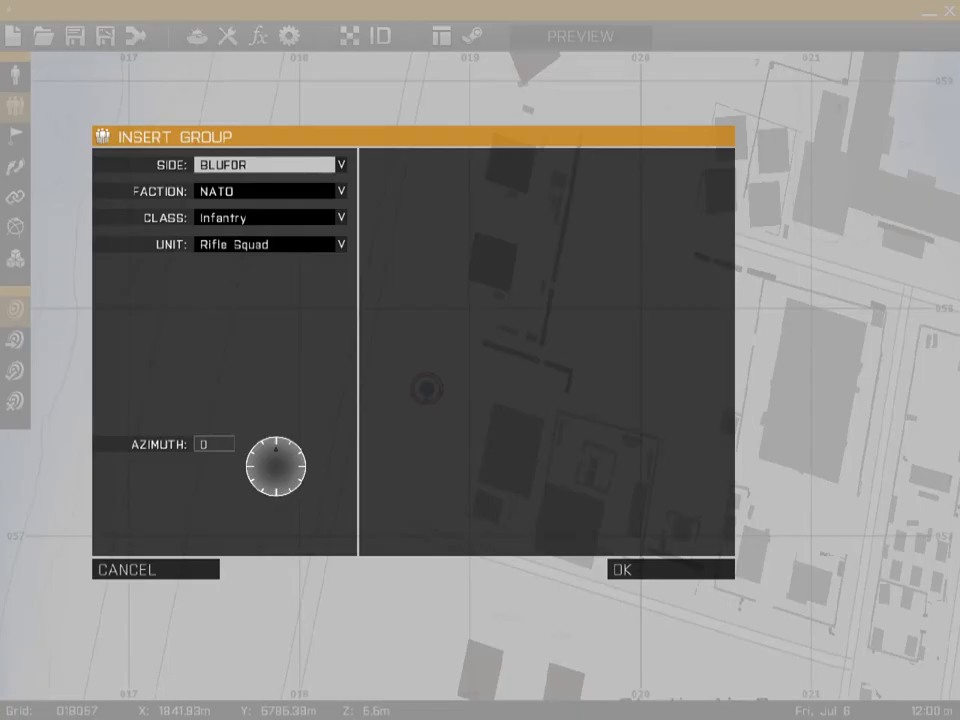
{"action": "left_click", "coordinate": [270, 165]}
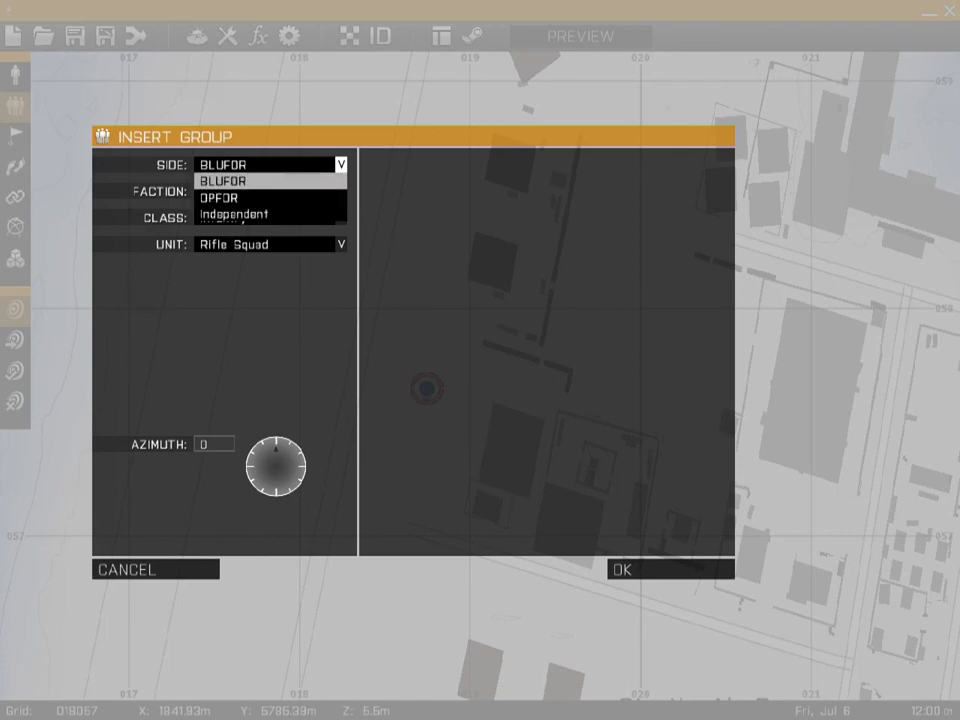
{"action": "left_click", "coordinate": [270, 181]}
{"action": "left_click", "coordinate": [270, 191]}
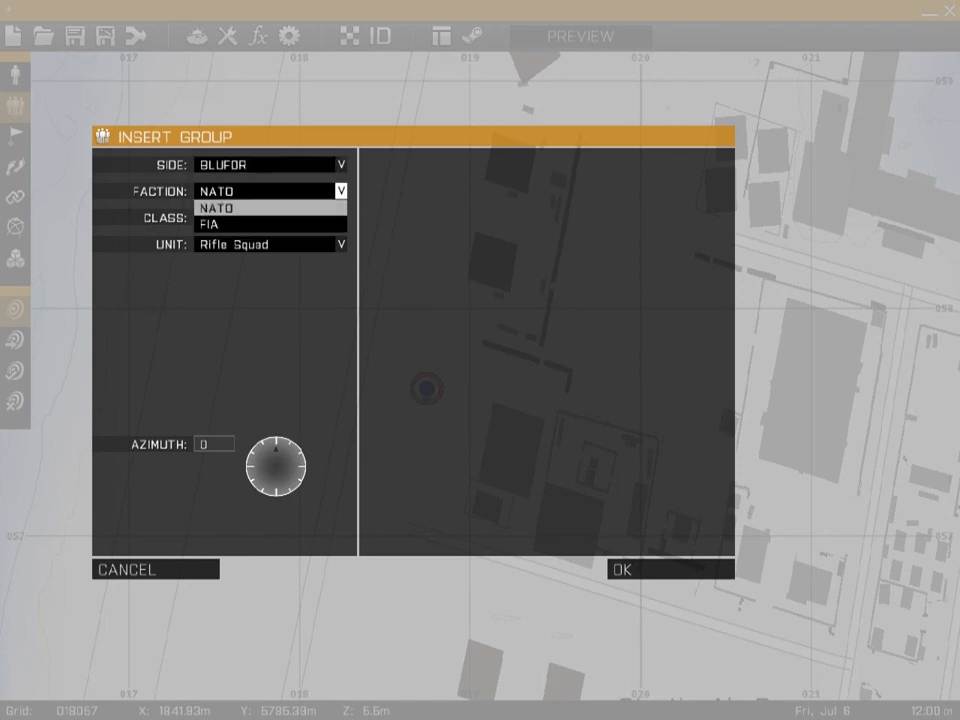
{"action": "left_click", "coordinate": [270, 207]}
{"action": "left_click", "coordinate": [270, 217]}
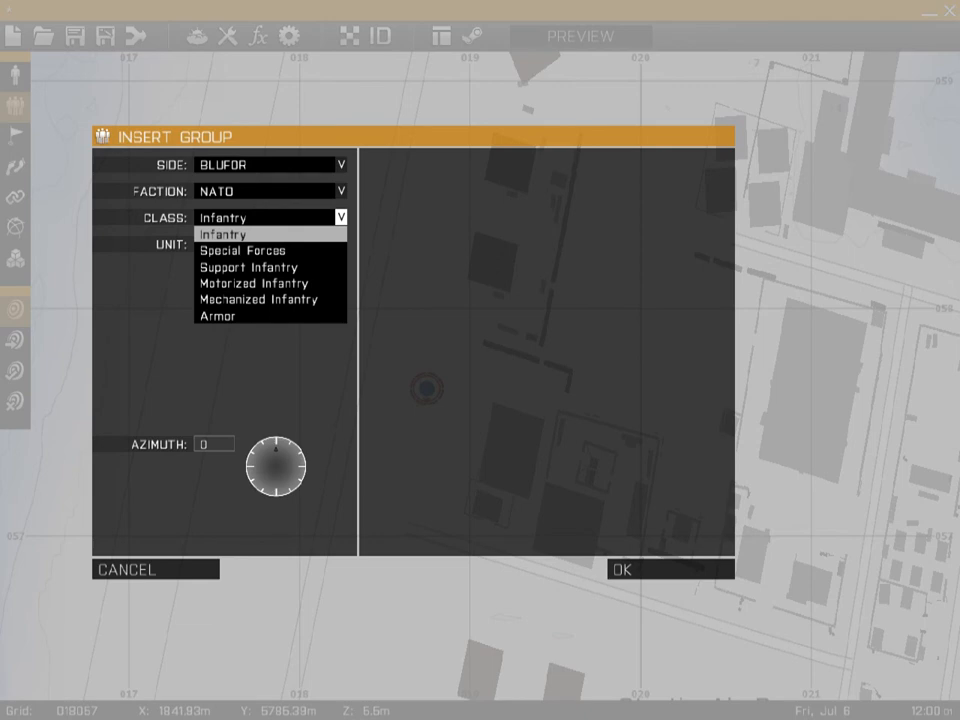
{"action": "left_click", "coordinate": [270, 217]}
{"action": "left_click", "coordinate": [270, 217]}
{"action": "left_click", "coordinate": [260, 250]}
{"action": "left_click", "coordinate": [270, 244]}
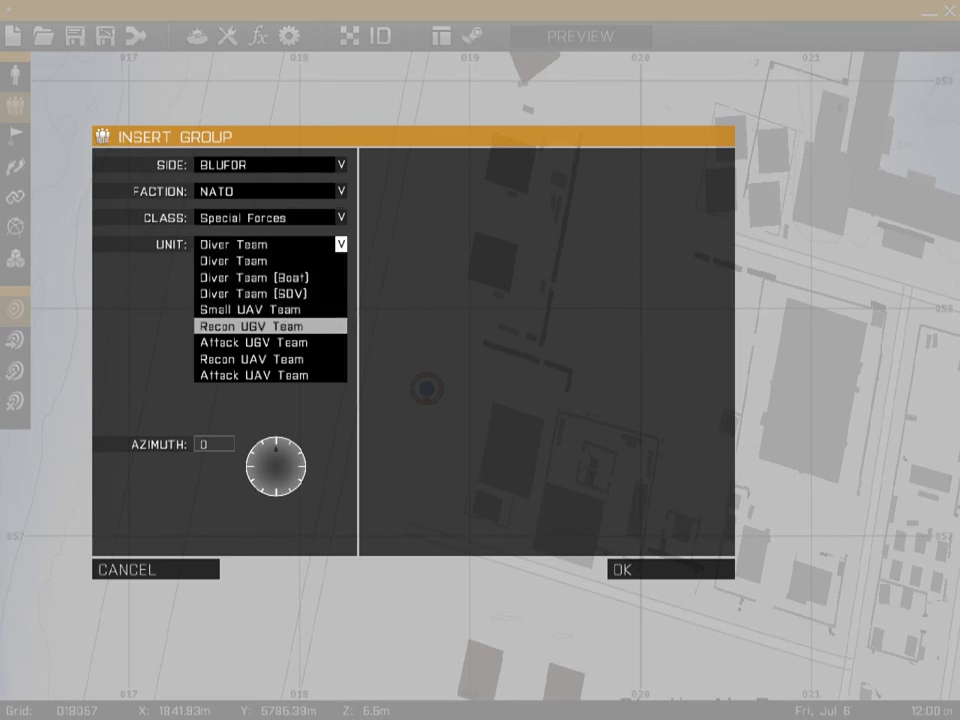
{"action": "left_click", "coordinate": [260, 326]}
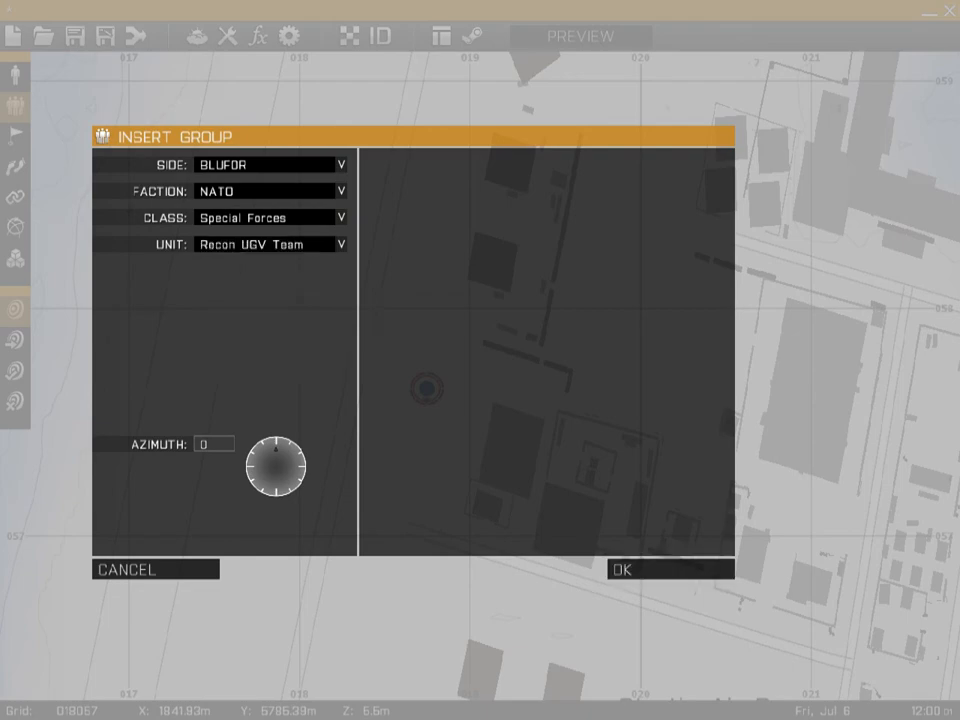
{"action": "left_click", "coordinate": [636, 569]}
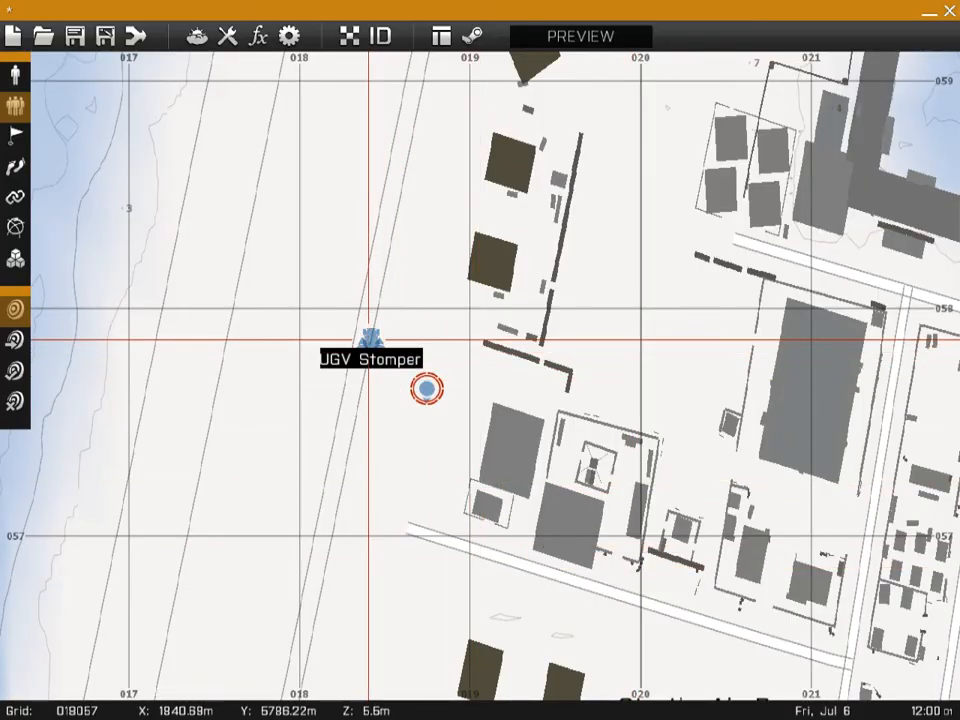
Delete the UGV Stomper and both soldiers of the inserted Recon UGV Team
{"action": "scroll", "coordinate": [429, 389], "scroll_direction": "up", "scroll_amount": 3}
{"action": "scroll", "coordinate": [382, 352], "scroll_direction": "up", "scroll_amount": 3}
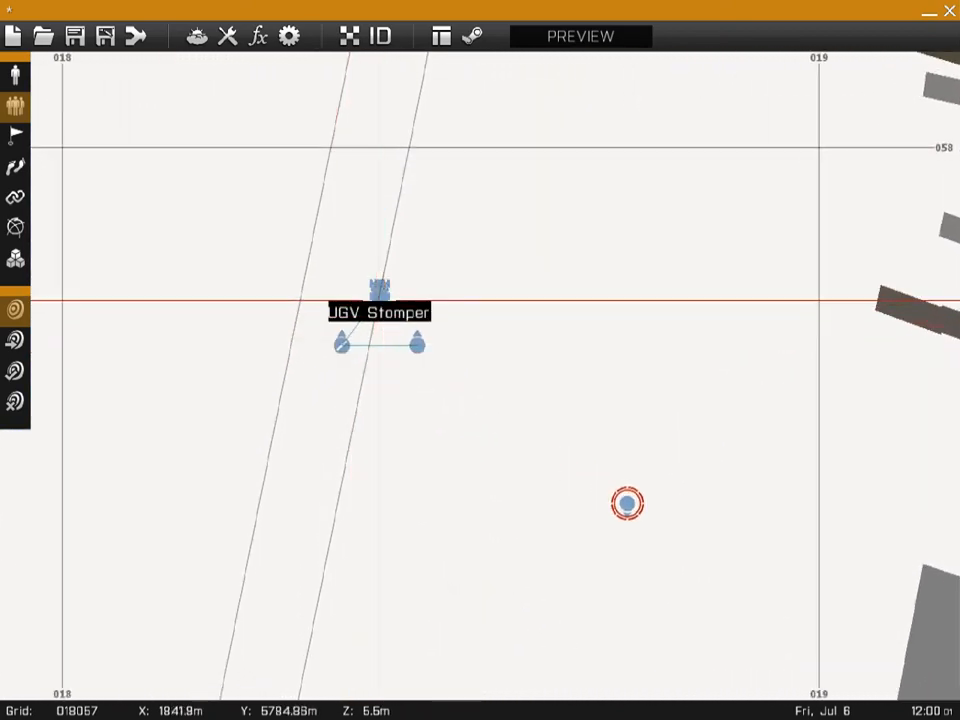
{"action": "key", "text": "Delete"}
{"action": "key", "text": "Delete"}
{"action": "key", "text": "Delete"}
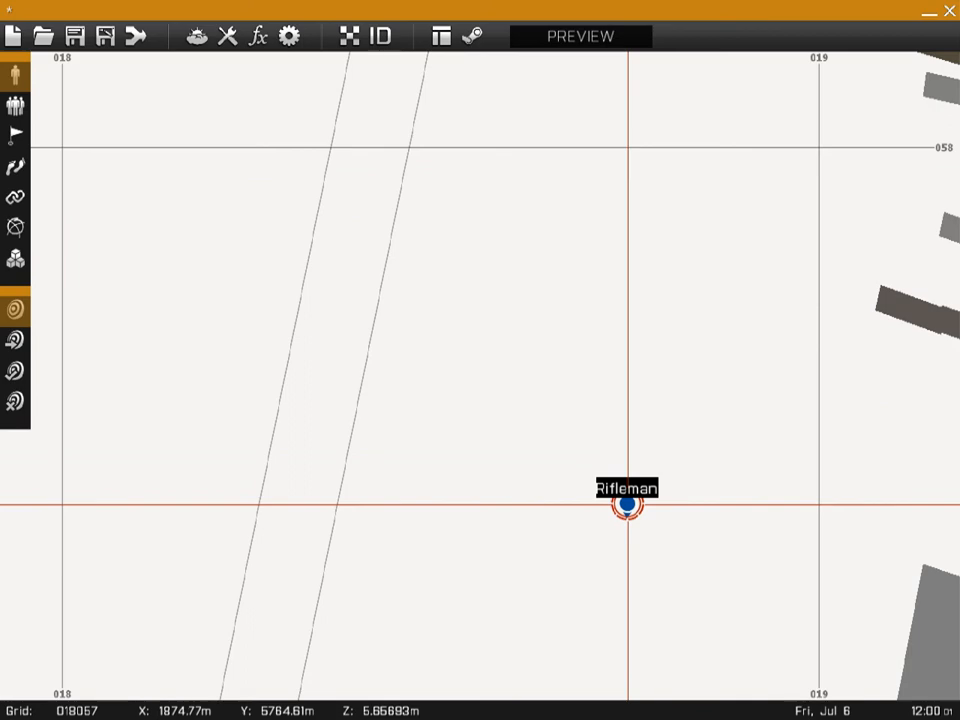
Try the class name B_Soldier_F in the player rifleman's initialization, and cancel the unit edit
{"action": "double_click", "coordinate": [627, 505]}
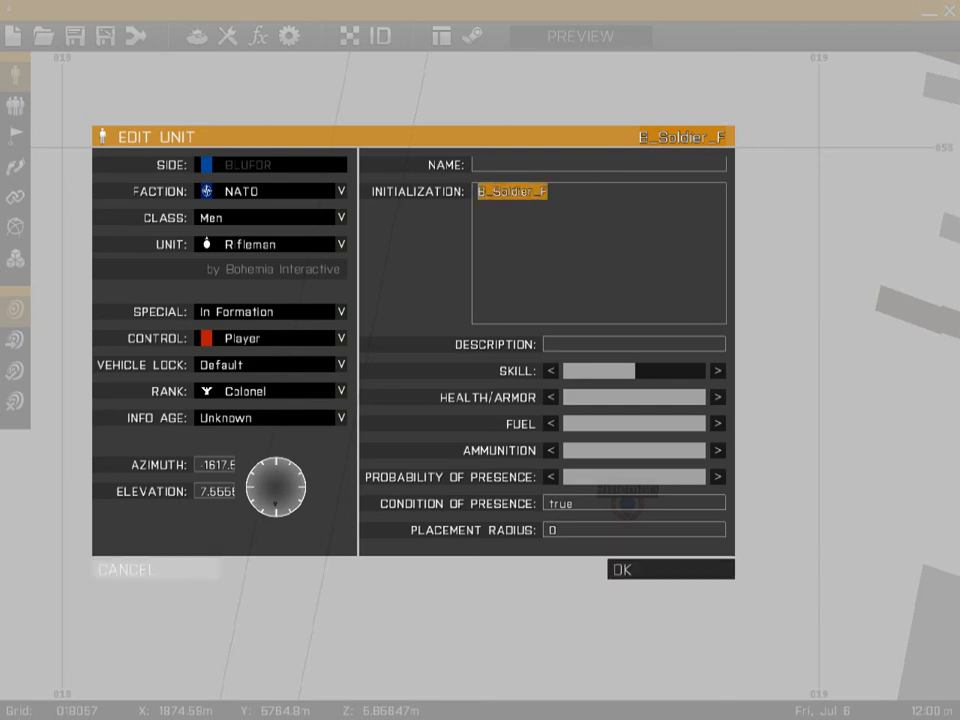
{"action": "left_click", "coordinate": [157, 569]}
Try a MOVE waypoint northwest of the rifleman with "creatun" and B_Soldier_F in its activation code, and cancel it
{"action": "left_click", "coordinate": [16, 168]}
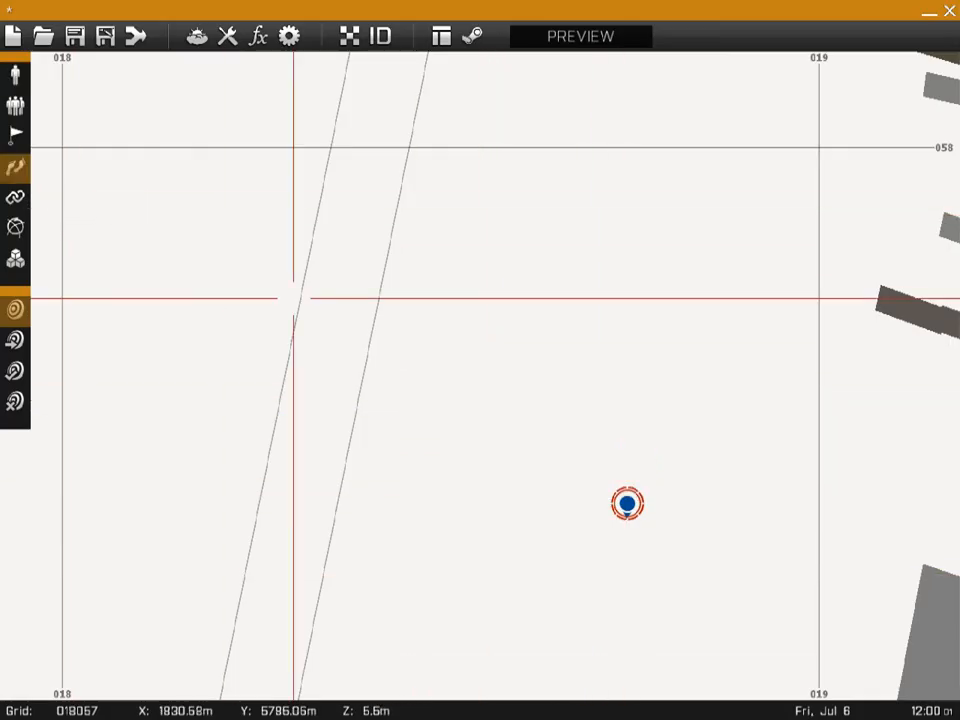
{"action": "double_click", "coordinate": [489, 369]}
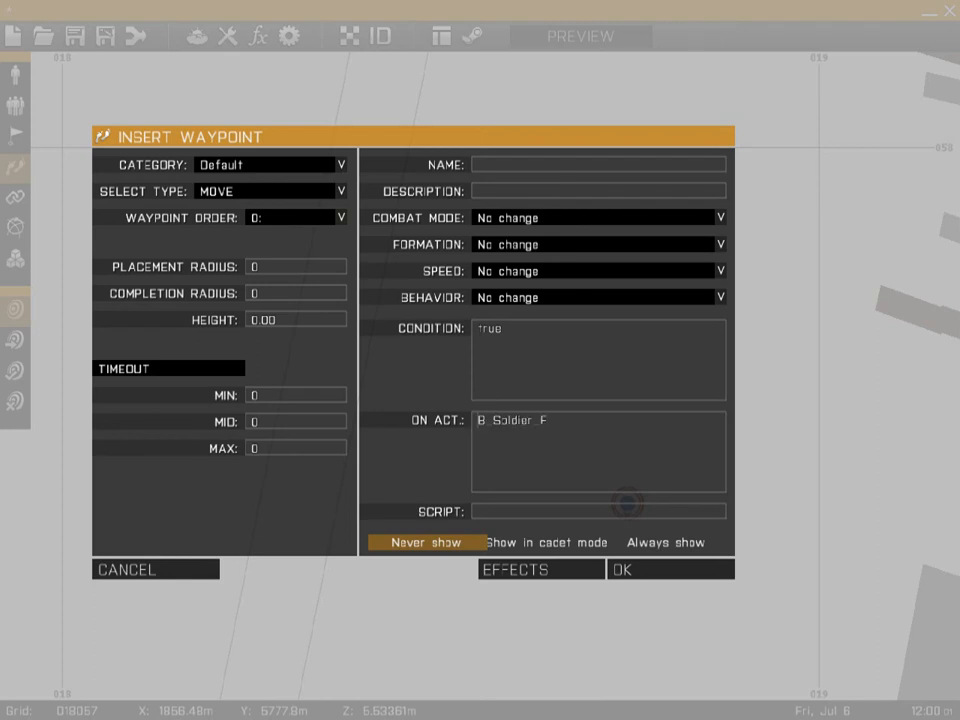
{"action": "type", "text": "creatun"}
{"action": "key", "text": "Escape"}
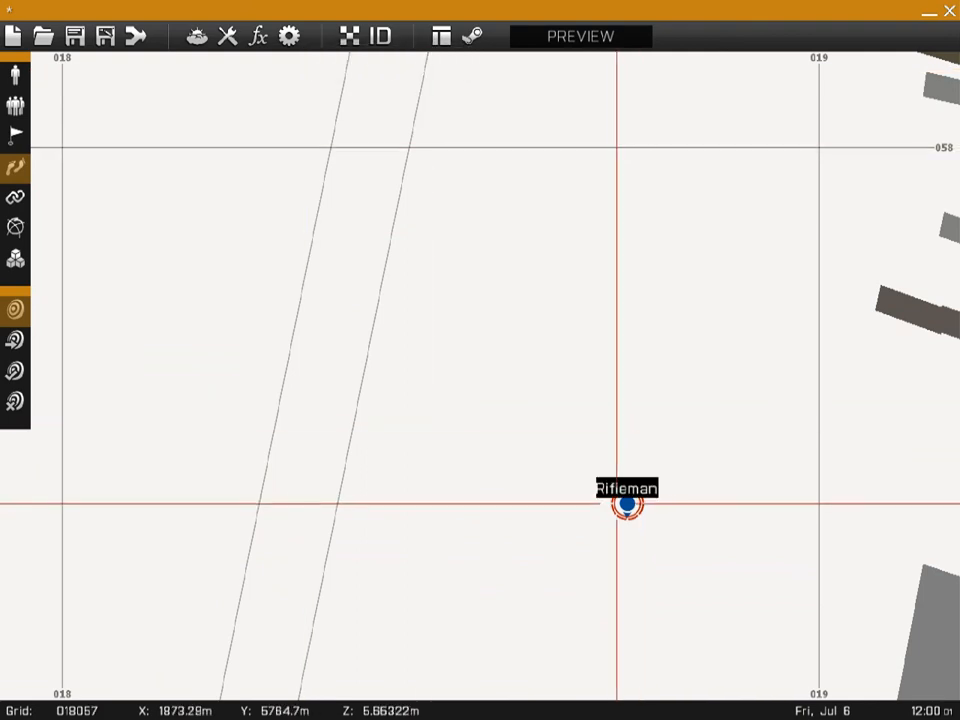
Move the player rifleman northwest, onto the strip between the two slanted runway lines
{"action": "left_click_drag", "start_coordinate": [624, 504], "coordinate": [461, 316]}
{"action": "right_click_drag", "start_coordinate": [547, 328], "coordinate": [558, 368]}
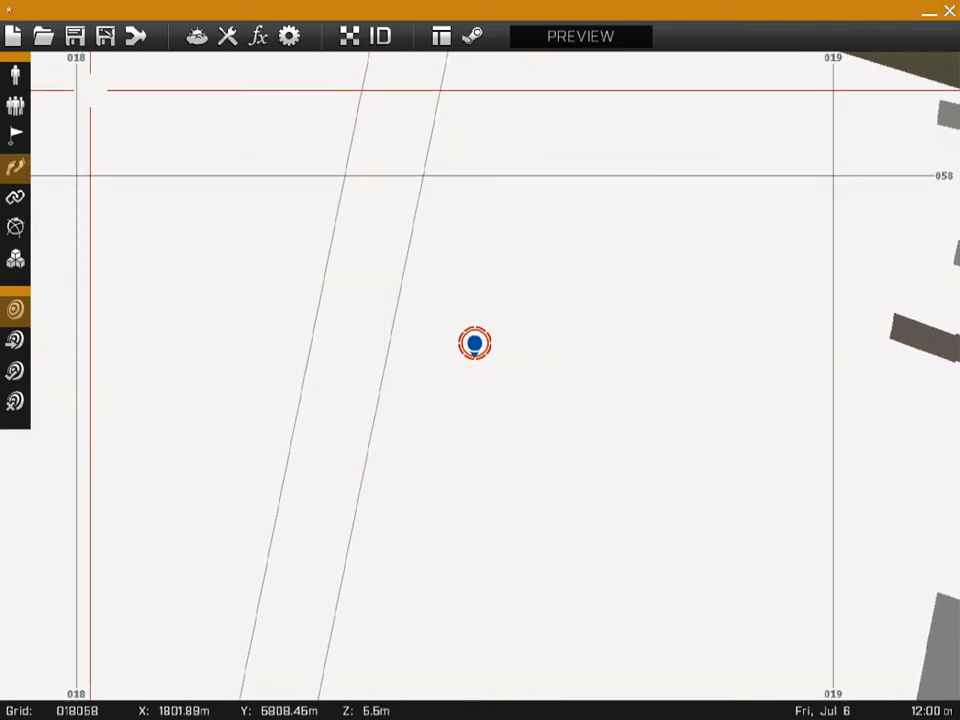
{"action": "left_click_drag", "start_coordinate": [480, 350], "coordinate": [367, 302]}
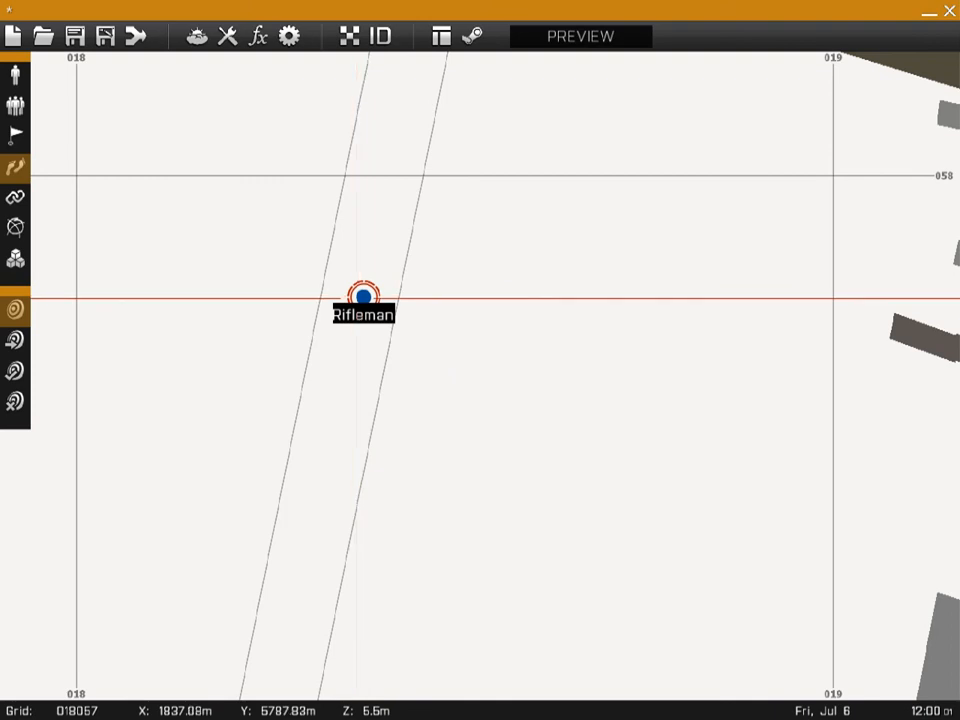
{"action": "left_click_drag", "start_coordinate": [363, 297], "coordinate": [360, 298]}
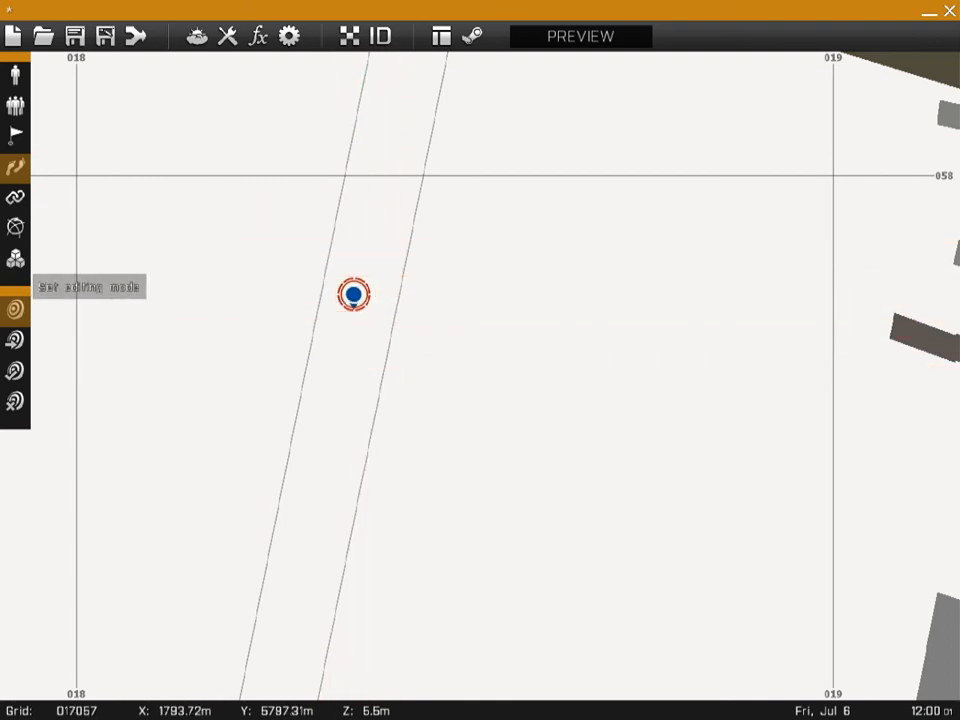
Insert another BLUFOR NATO Special Forces Recon UGV Team just east of the relocated rifleman
{"action": "left_click", "coordinate": [15, 75]}
{"action": "left_click", "coordinate": [15, 105]}
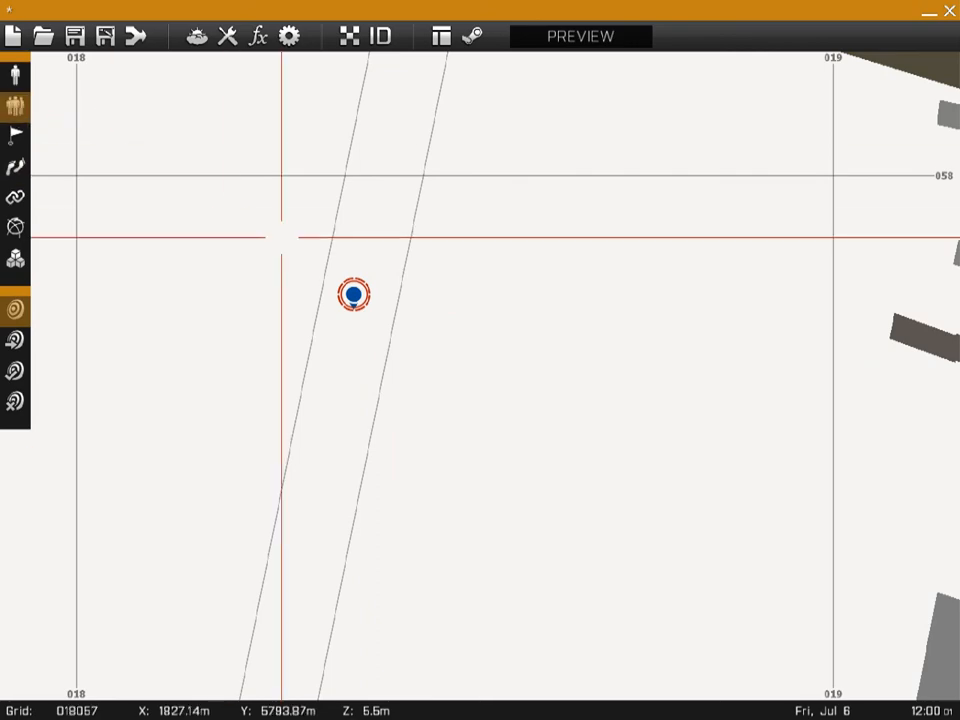
{"action": "double_click", "coordinate": [481, 322]}
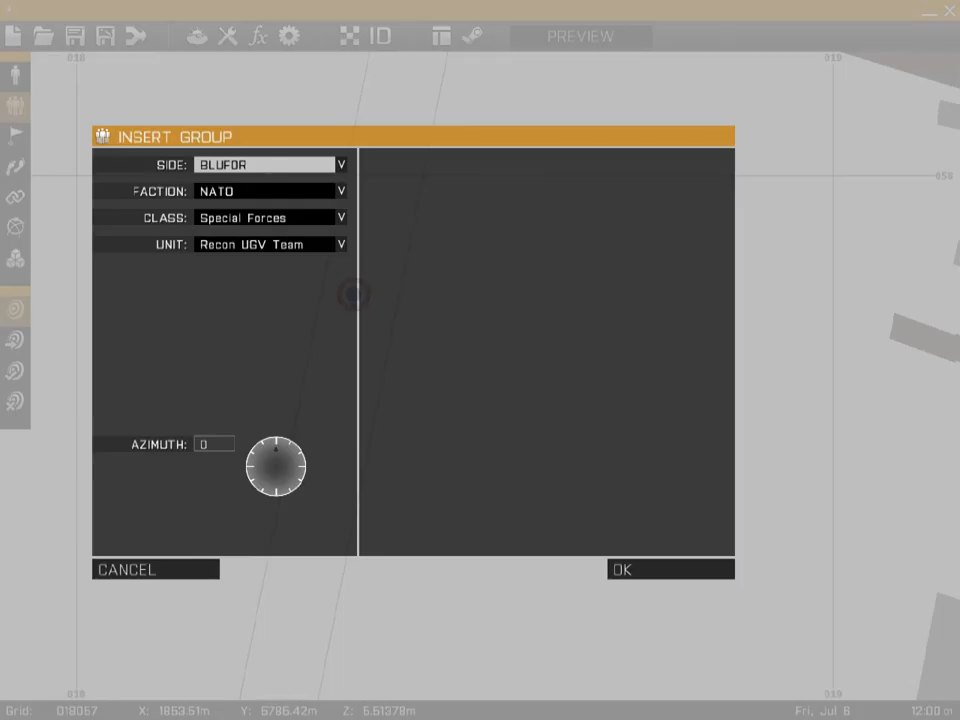
{"action": "left_click", "coordinate": [643, 567]}
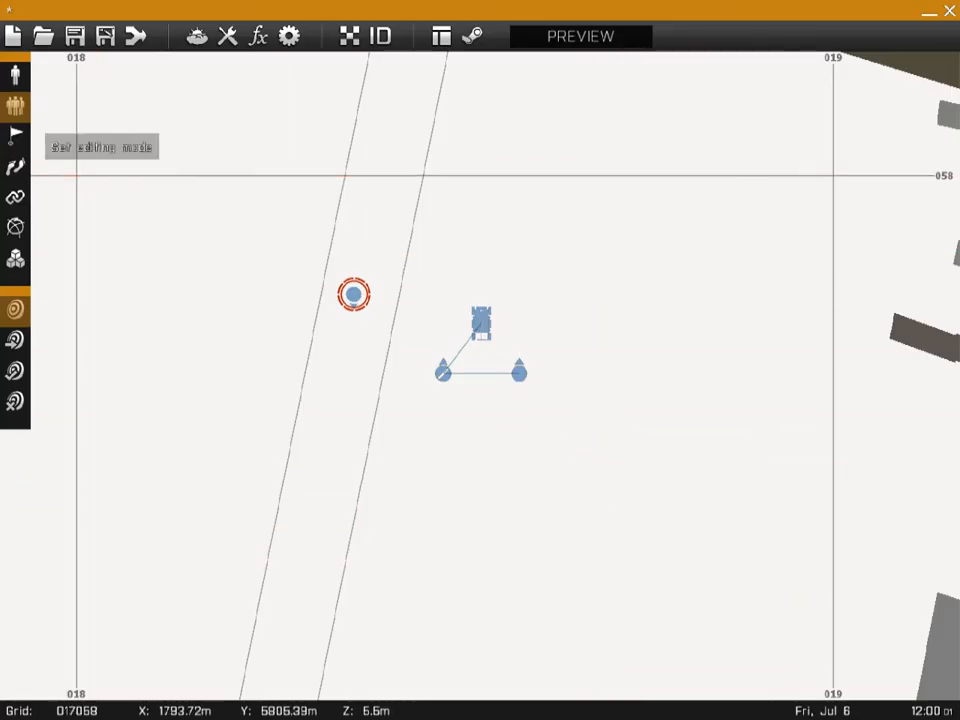
Rotate the Recon UGV Team as a whole, and turn the player rifleman
{"action": "left_click", "coordinate": [15, 75]}
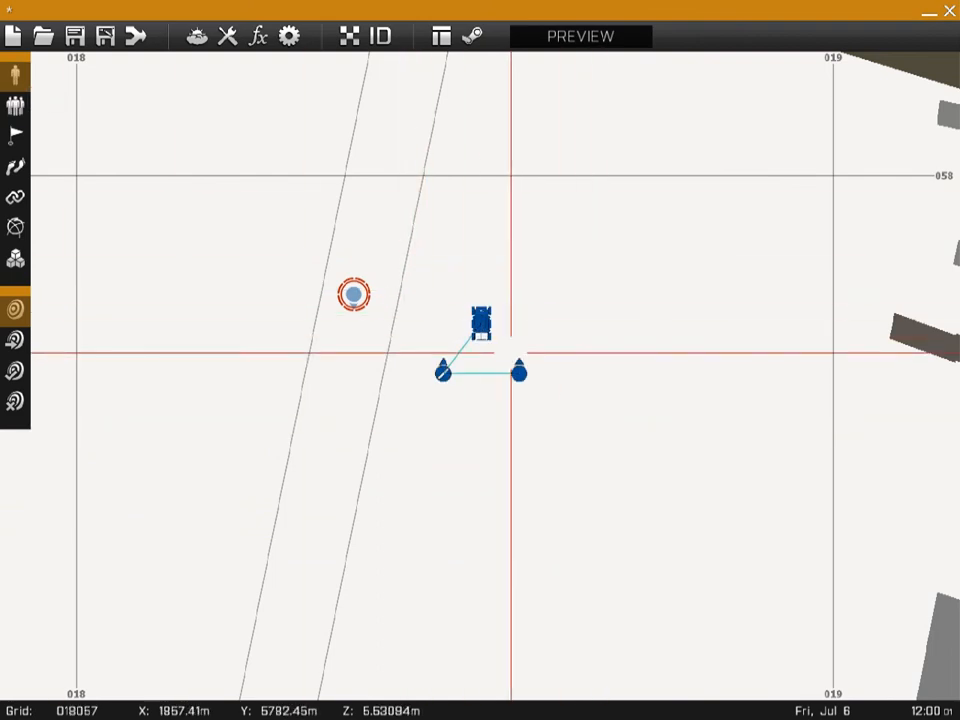
{"action": "left_click_drag", "start_coordinate": [489, 326], "coordinate": [521, 429], "text": "shift"}
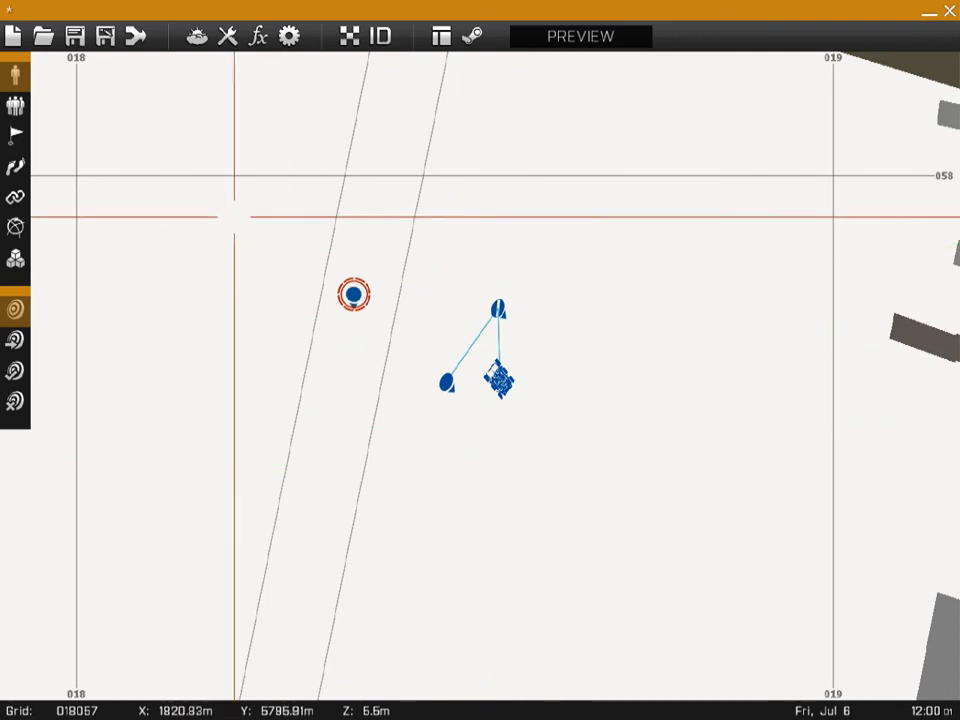
{"action": "left_click_drag", "start_coordinate": [354, 294], "coordinate": [399, 291], "text": "shift"}
Select the rotated Recon UGV Team and delete its soldiers and vehicle
{"action": "left_click_drag", "start_coordinate": [576, 478], "coordinate": [418, 292]}
{"action": "key", "text": "Delete"}
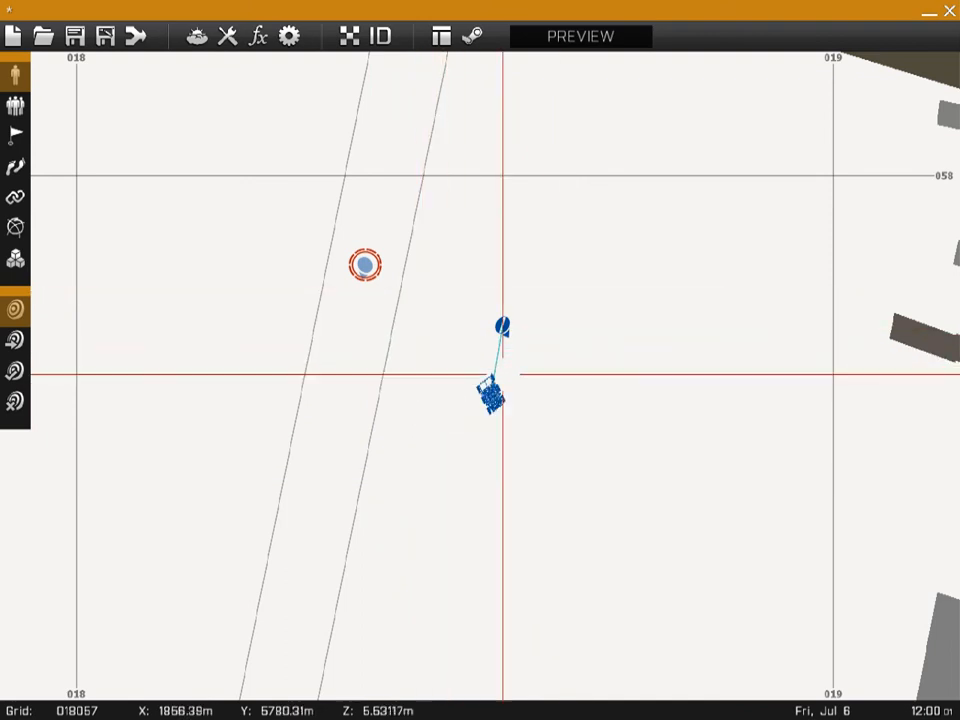
{"action": "key", "text": "Delete"}
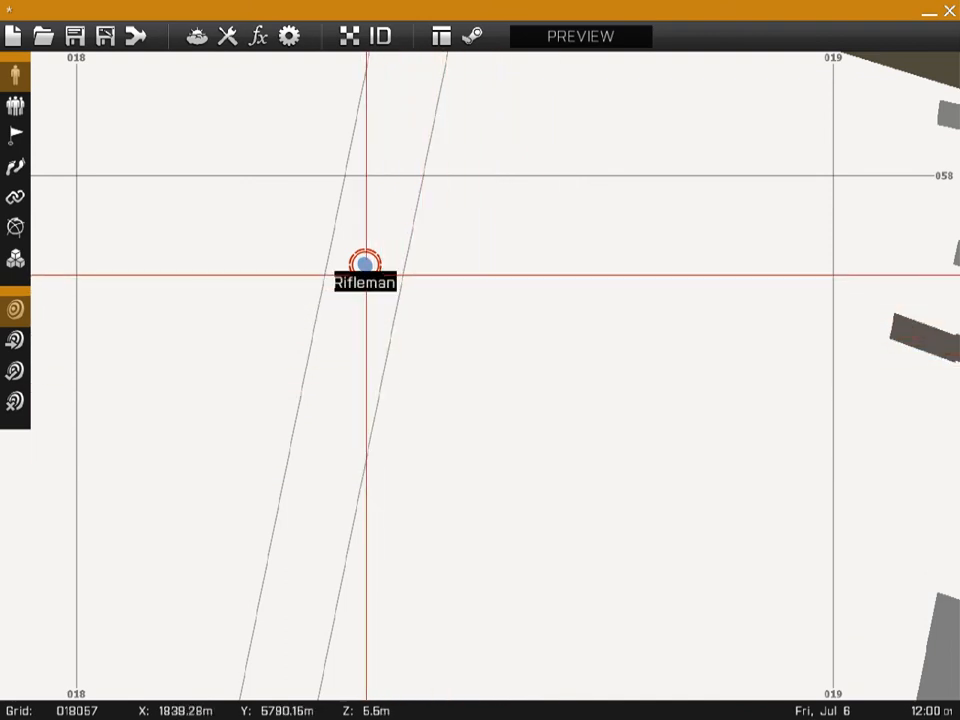